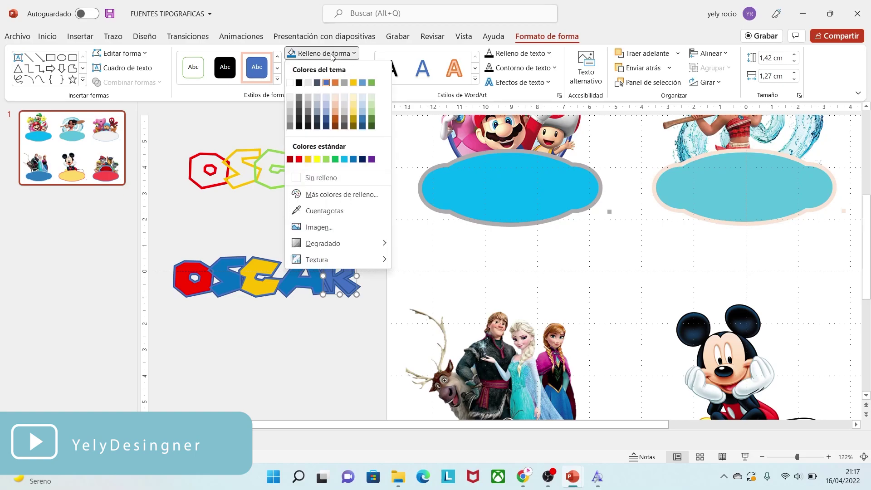
Fill the letter R of the multicoloured name with standard green and give it a green outline
{"action": "left_click", "coordinate": [335, 97]}
{"action": "left_click", "coordinate": [327, 67]}
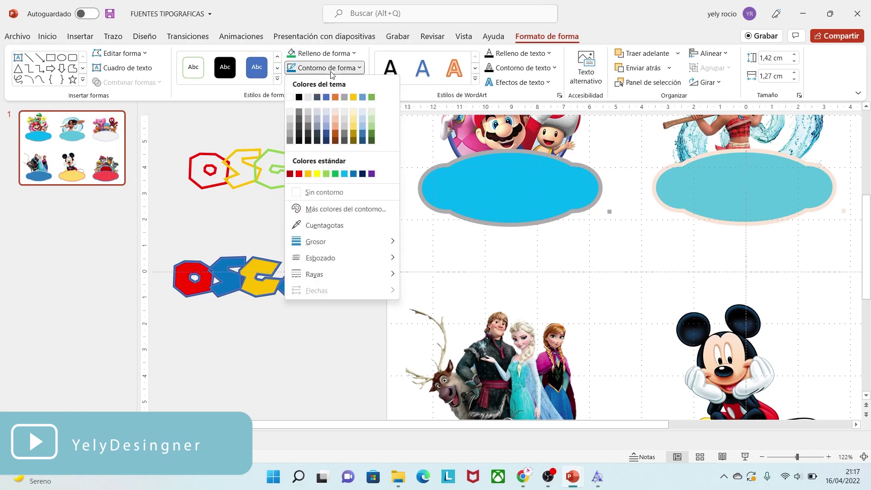
{"action": "left_click", "coordinate": [335, 174]}
{"action": "left_click", "coordinate": [346, 326]}
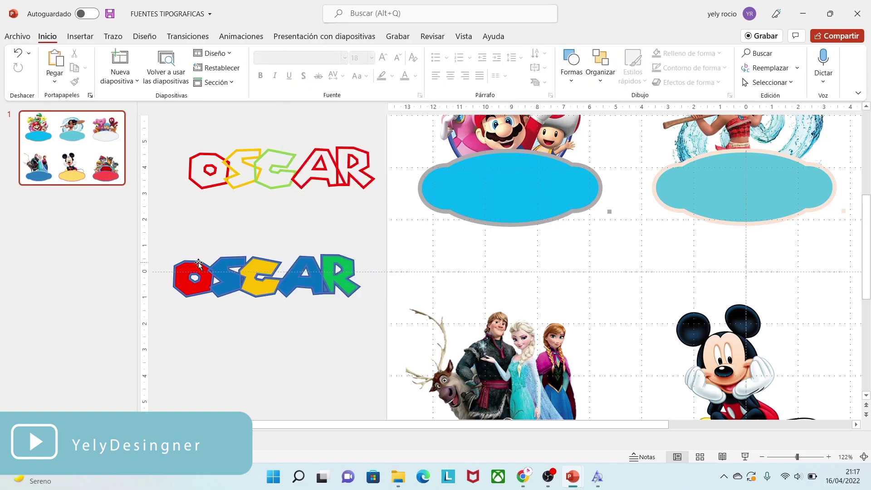
Make both the fill and the outline of the backing shape behind the multicoloured letters black
{"action": "left_click_drag", "start_coordinate": [199, 263], "coordinate": [197, 225]}
{"action": "key", "text": "ctrl+z"}
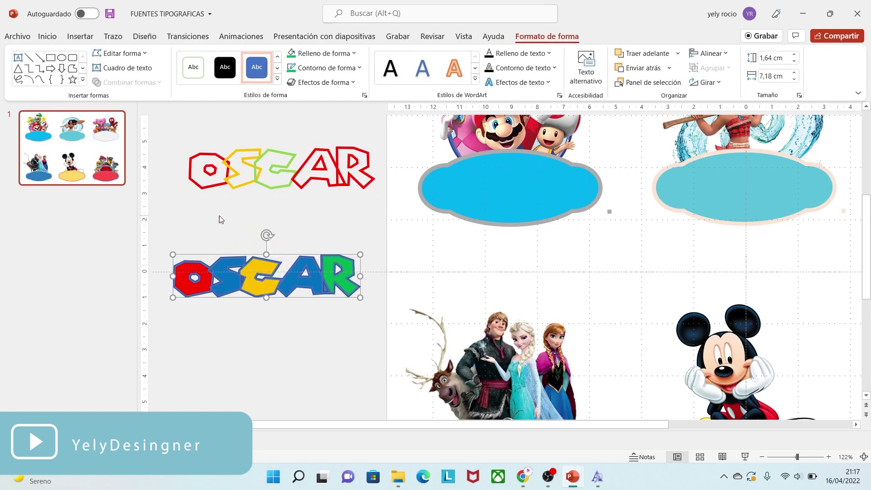
{"action": "left_click", "coordinate": [323, 53]}
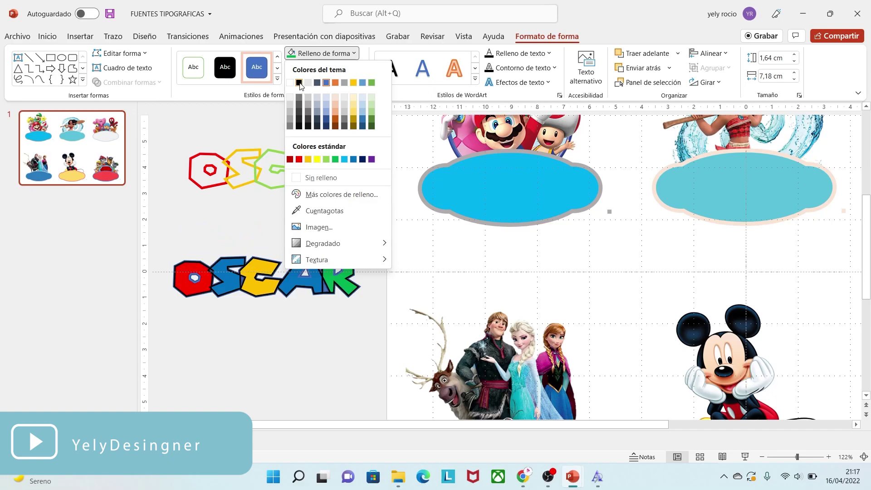
{"action": "left_click", "coordinate": [326, 68]}
{"action": "left_click", "coordinate": [326, 68]}
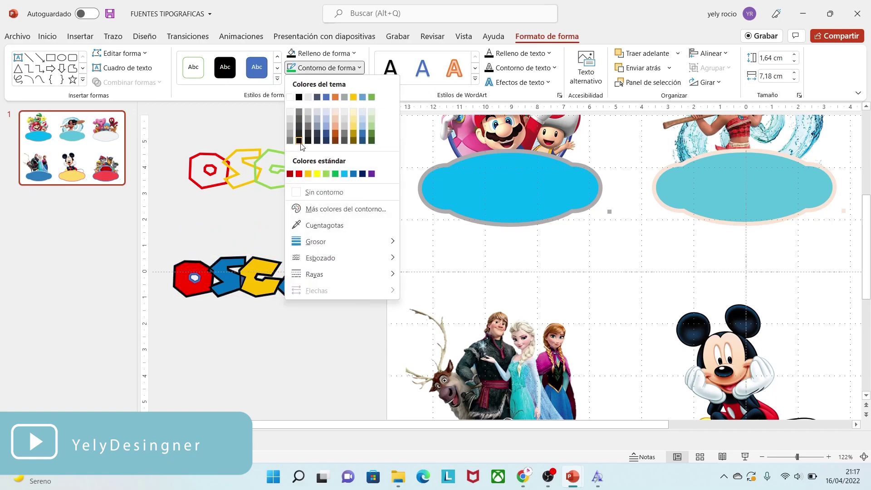
{"action": "left_click", "coordinate": [299, 140]}
{"action": "left_click", "coordinate": [276, 327]}
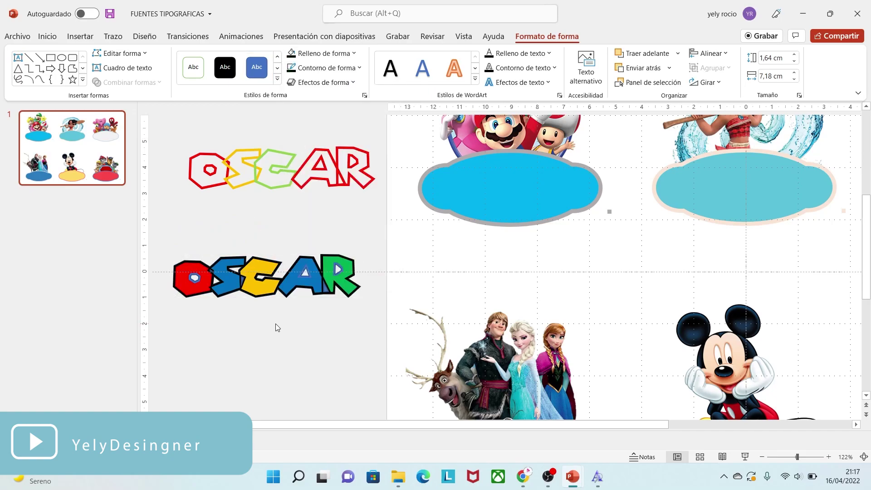
Recolour the small shape inside the letter O with a black fill and black outline
{"action": "left_click", "coordinate": [194, 278]}
{"action": "left_click", "coordinate": [320, 54]}
{"action": "left_click", "coordinate": [318, 68]}
{"action": "left_click", "coordinate": [318, 68]}
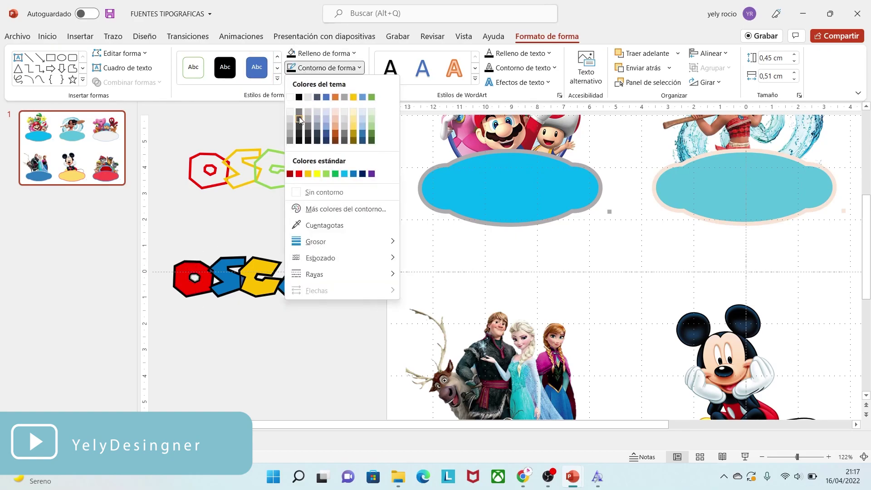
{"action": "left_click", "coordinate": [298, 141]}
Apply a black fill and black outline to the small triangular shape inside the letter A
{"action": "left_click", "coordinate": [315, 278]}
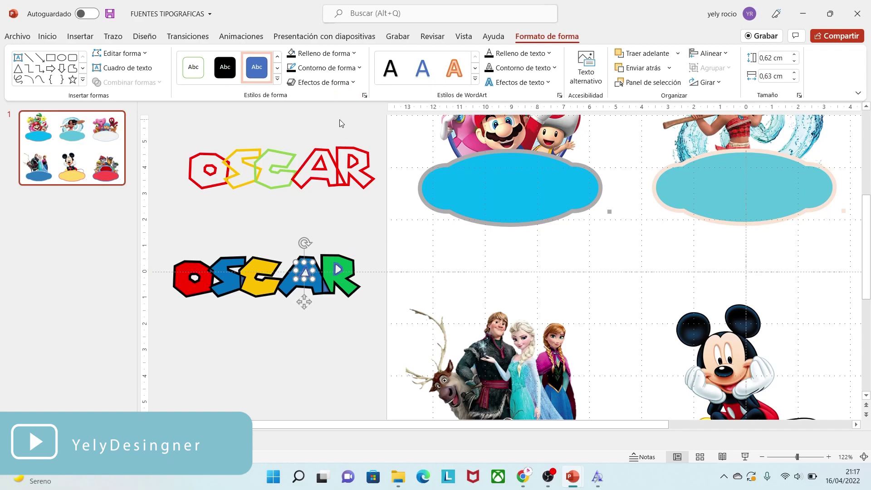
{"action": "left_click", "coordinate": [320, 53]}
{"action": "left_click", "coordinate": [298, 82]}
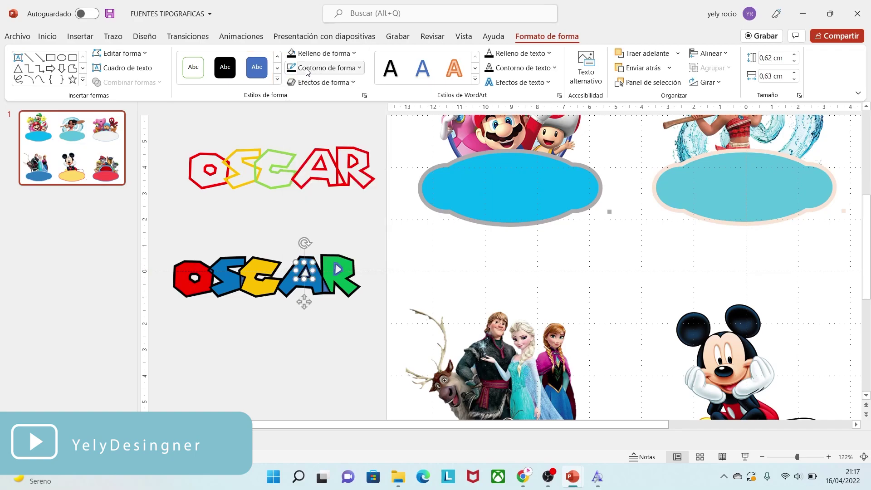
{"action": "left_click", "coordinate": [325, 67]}
{"action": "left_click", "coordinate": [298, 142]}
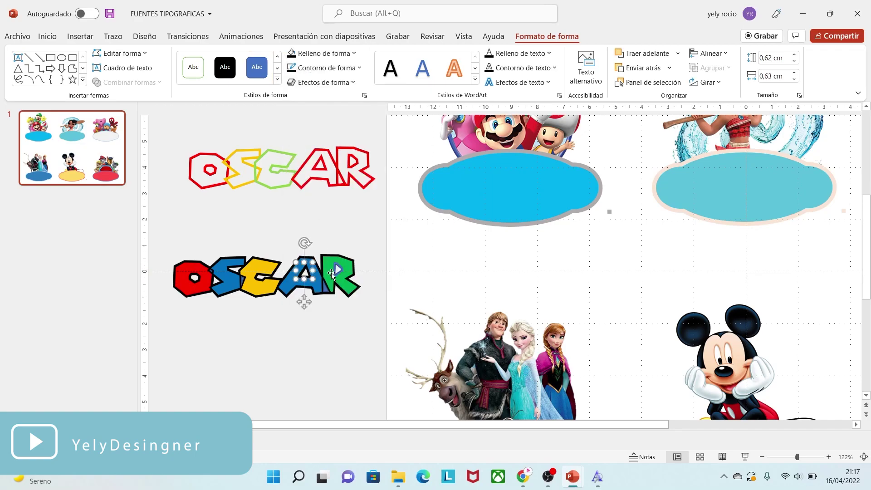
Give the small shape inside the letter R a near-black fill and a near-black outline
{"action": "left_click", "coordinate": [336, 268]}
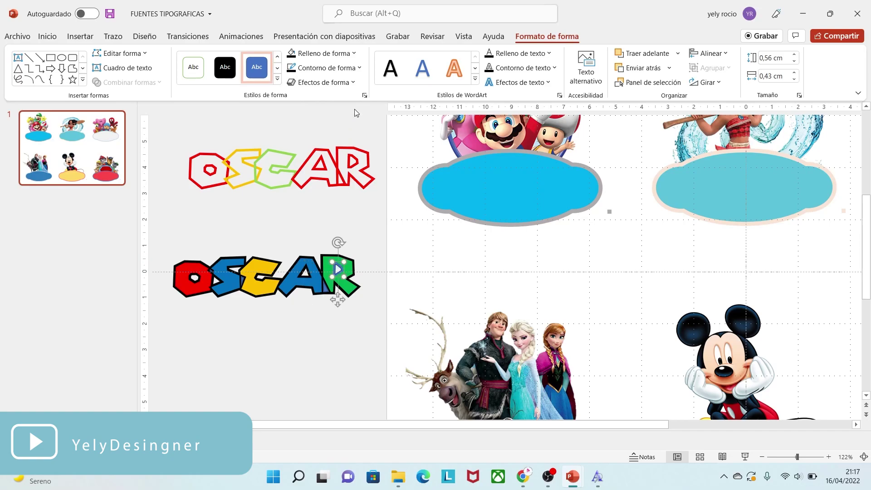
{"action": "left_click", "coordinate": [332, 54]}
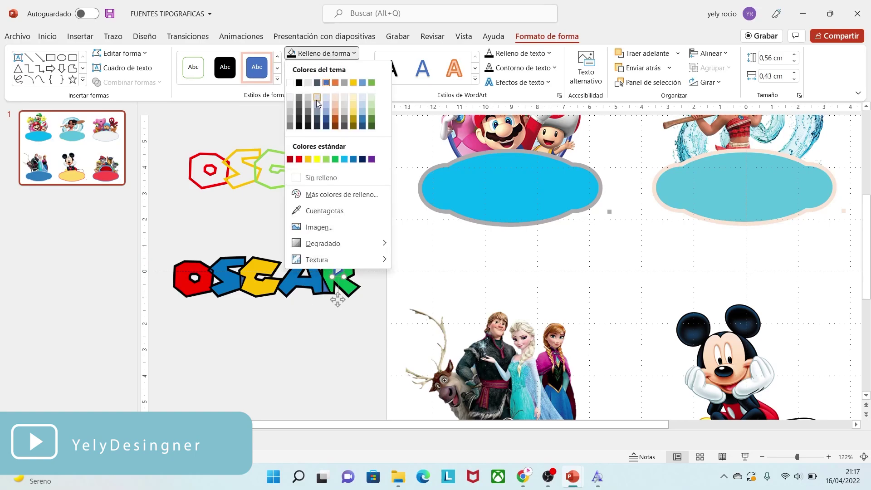
{"action": "left_click", "coordinate": [309, 126]}
{"action": "left_click", "coordinate": [330, 68]}
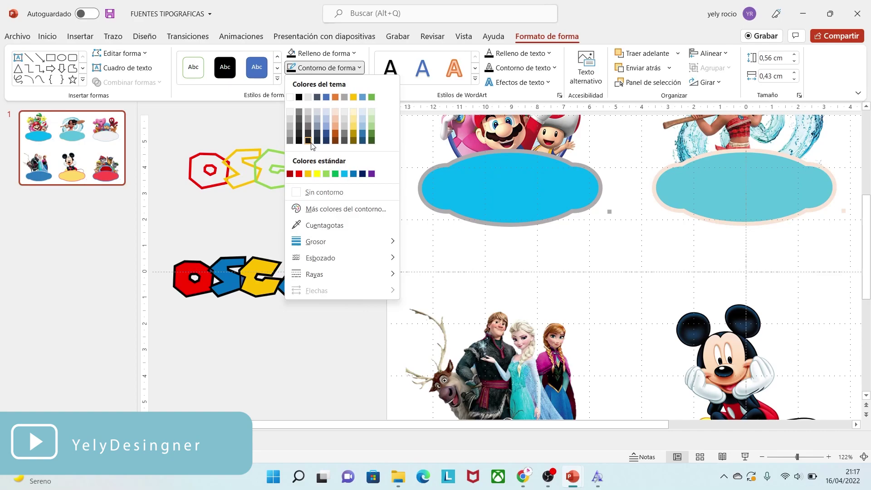
{"action": "left_click", "coordinate": [310, 142]}
{"action": "left_click", "coordinate": [360, 248]}
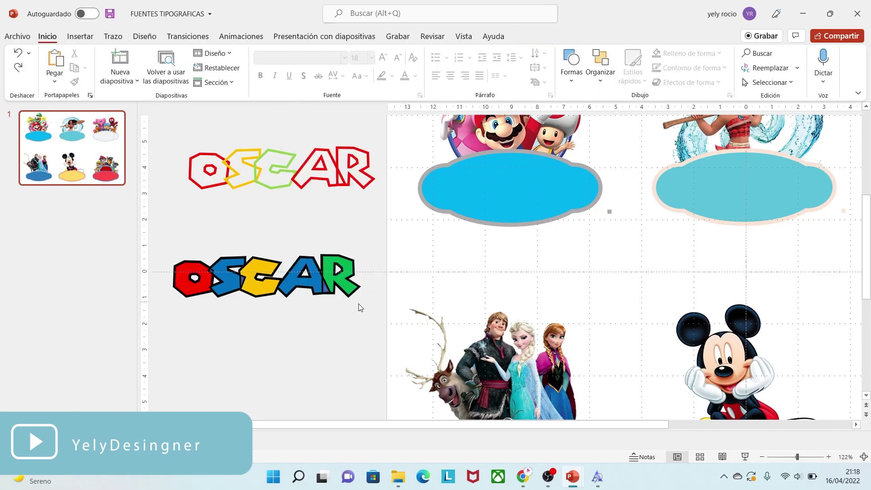
Group all pieces of the multicoloured name and move the group just below the outline-only version
{"action": "left_click_drag", "start_coordinate": [388, 324], "coordinate": [158, 231]}
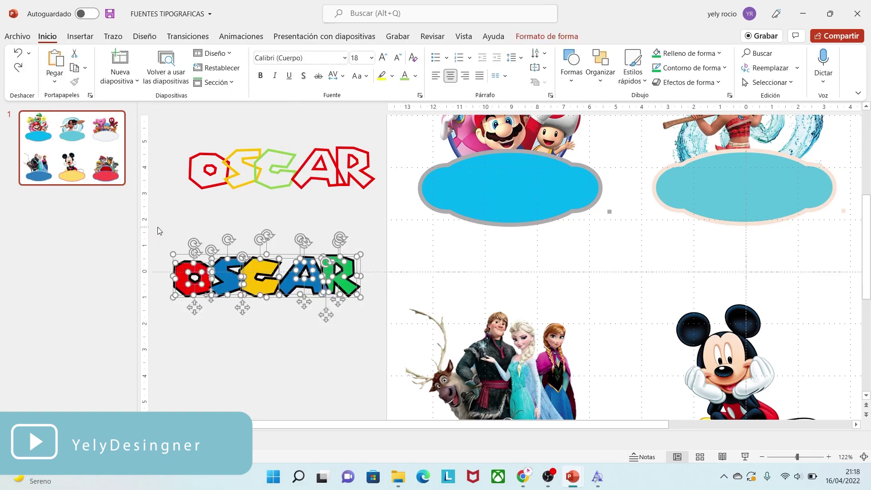
{"action": "right_click", "coordinate": [261, 270]}
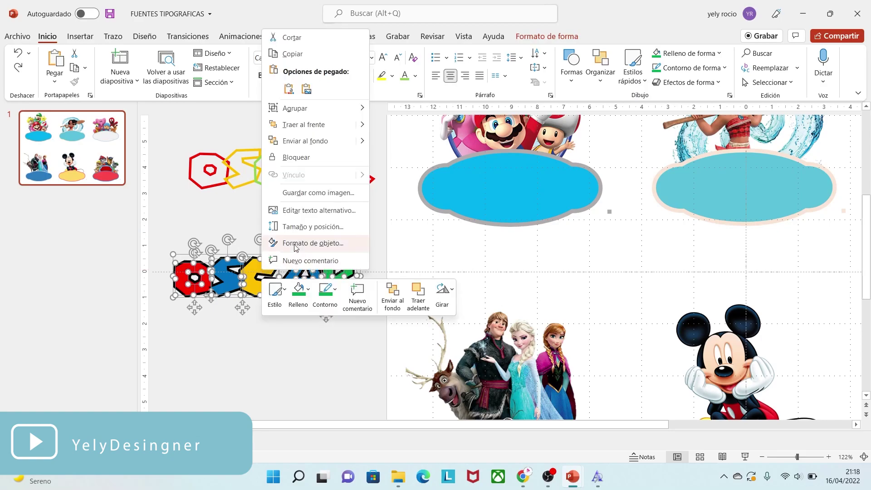
{"action": "mouse_move", "coordinate": [354, 109]}
{"action": "left_click", "coordinate": [383, 110]}
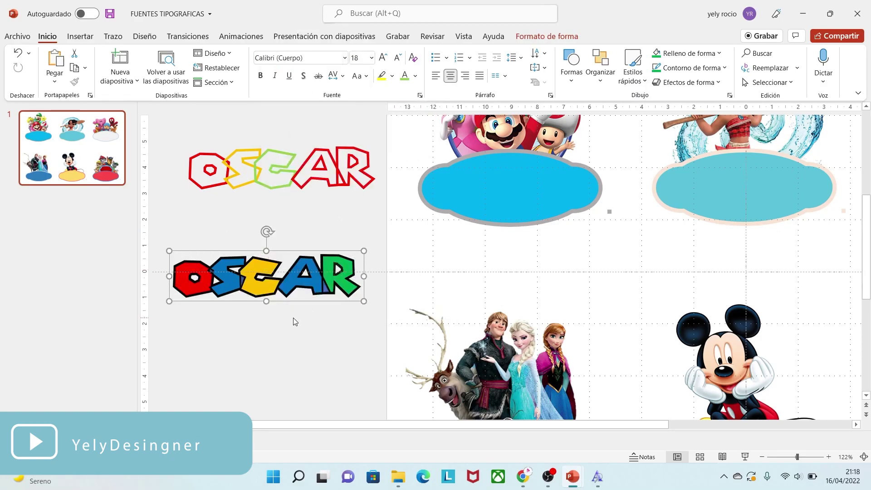
{"action": "left_click_drag", "start_coordinate": [259, 281], "coordinate": [276, 238]}
Delete the outline-only version of the name above the multicoloured group
{"action": "left_click", "coordinate": [183, 129]}
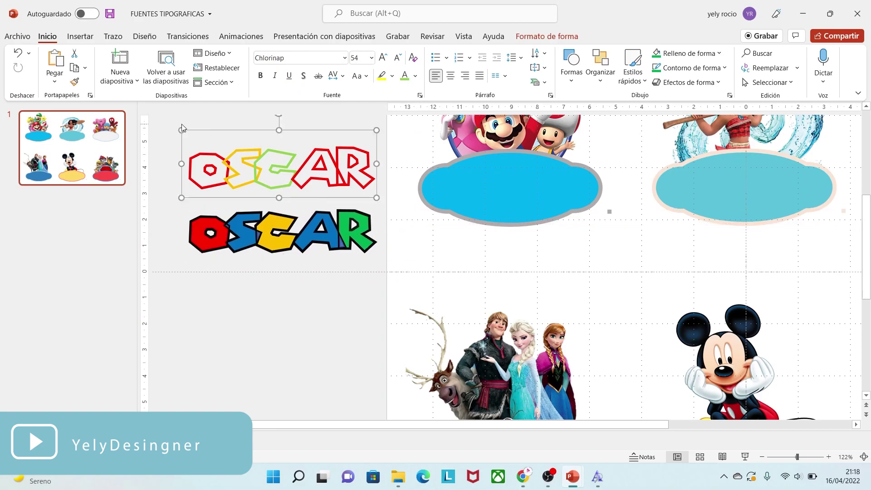
{"action": "left_click_drag", "start_coordinate": [212, 131], "coordinate": [207, 132]}
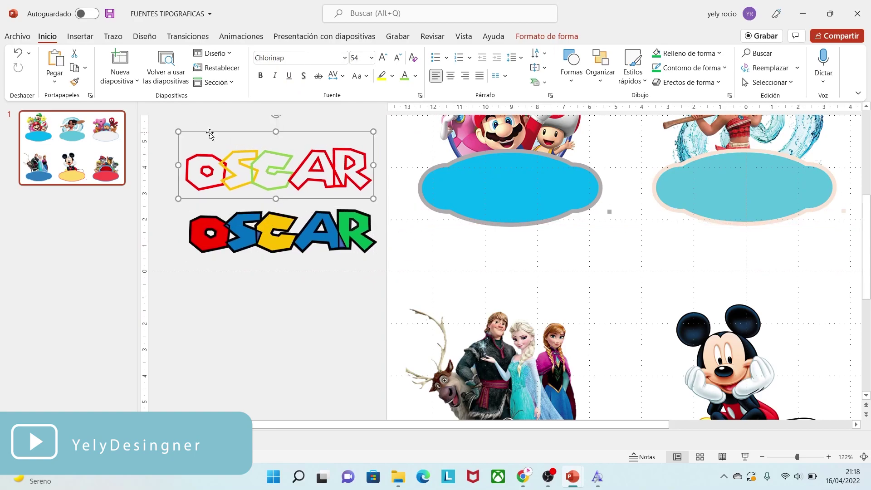
{"action": "key", "text": "Delete"}
Place the multicoloured name group on the blue label under the Mario characters and shrink it to fit
{"action": "left_click_drag", "start_coordinate": [243, 214], "coordinate": [486, 172]}
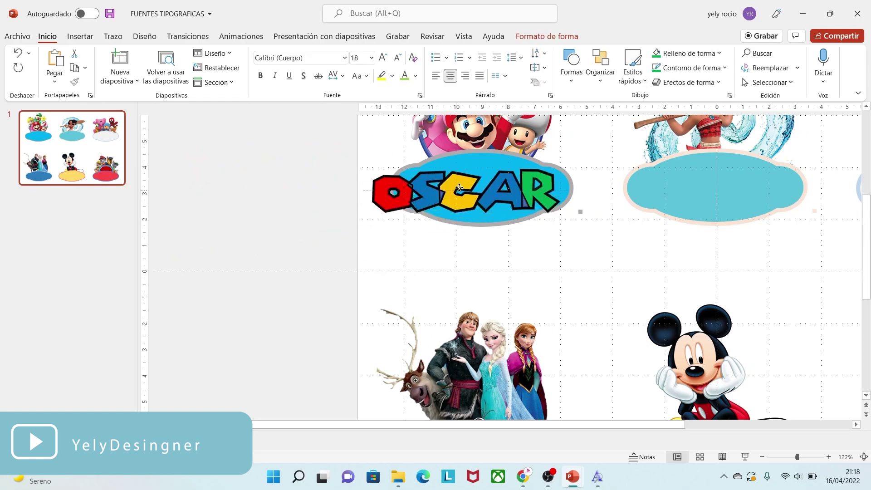
{"action": "scroll", "coordinate": [582, 205], "scroll_direction": "right", "scroll_amount": 5}
{"action": "left_click_drag", "start_coordinate": [397, 215], "coordinate": [356, 209]}
{"action": "left_click_drag", "start_coordinate": [315, 197], "coordinate": [318, 198]}
{"action": "left_click", "coordinate": [354, 253]}
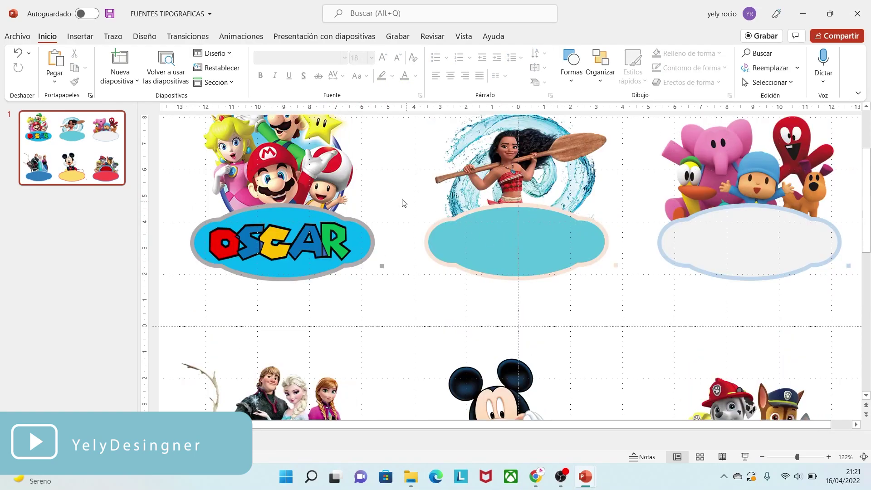
Insert a text box below the Moana label and enter the first name for that label
{"action": "left_click", "coordinate": [89, 38]}
{"action": "left_click", "coordinate": [295, 79]}
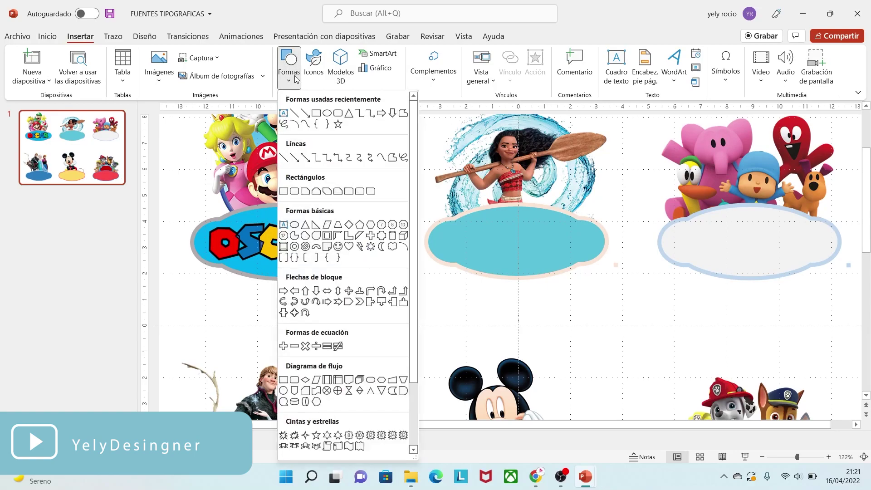
{"action": "left_click", "coordinate": [285, 225]}
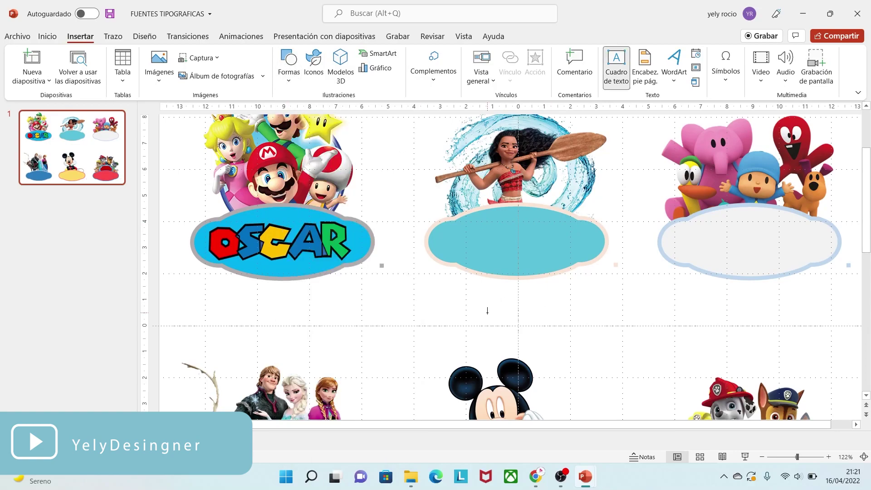
{"action": "left_click", "coordinate": [487, 310]}
{"action": "type", "text": "Monica"}
Set the new name's font size to 54 and move its text box between the two rows of labels
{"action": "double_click", "coordinate": [541, 320]}
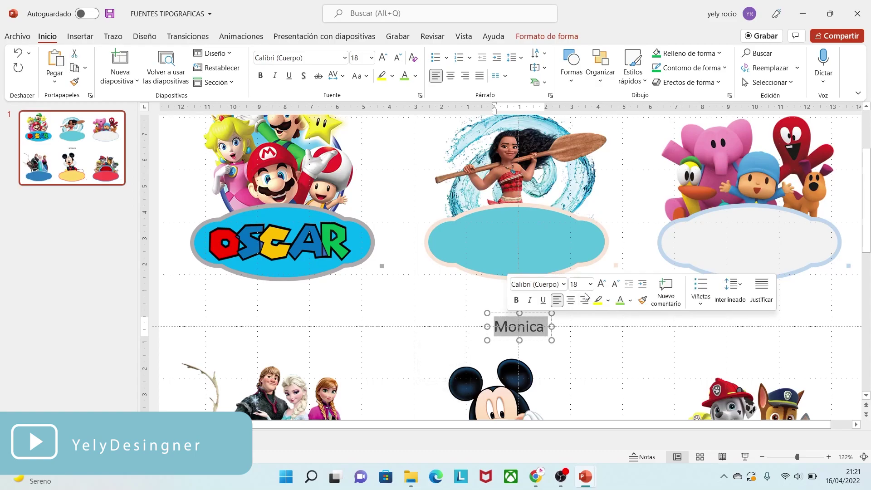
{"action": "left_click", "coordinate": [590, 286]}
{"action": "left_click", "coordinate": [582, 239]}
{"action": "left_click", "coordinate": [610, 320]}
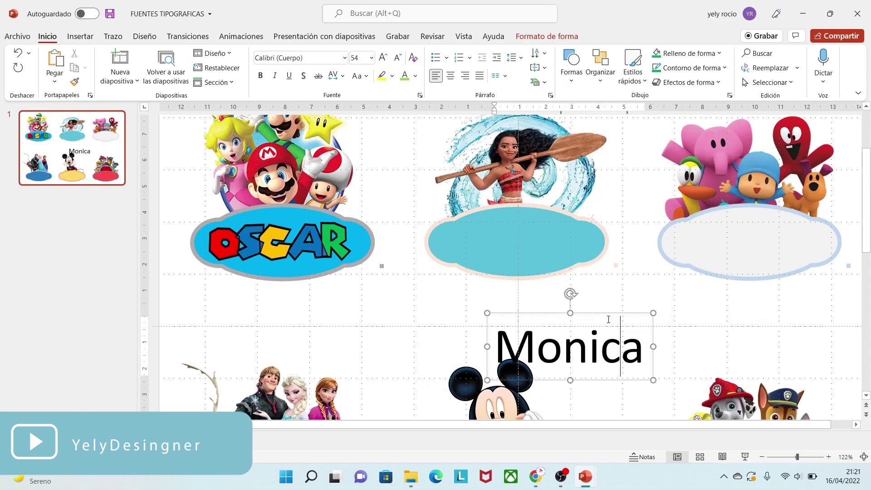
{"action": "left_click_drag", "start_coordinate": [602, 317], "coordinate": [457, 279]}
Change the font of the name below the Moana label to Moanas
{"action": "left_click_drag", "start_coordinate": [500, 308], "coordinate": [412, 308]}
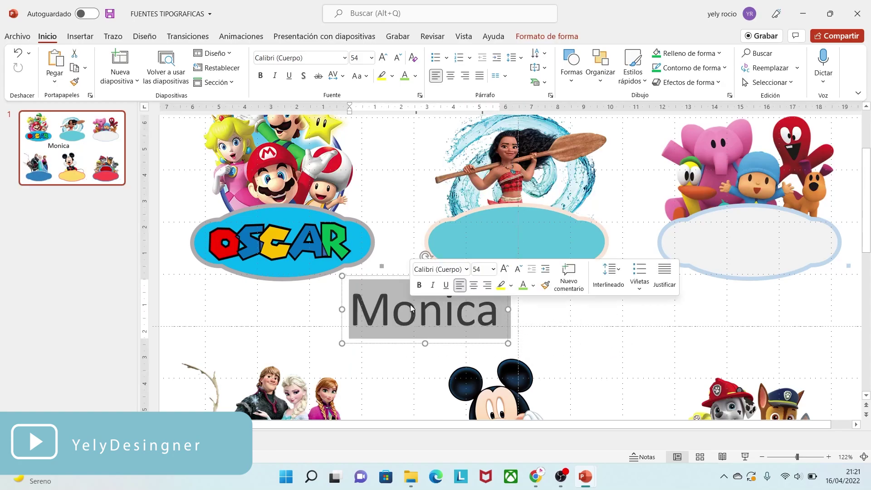
{"action": "left_click", "coordinate": [454, 270]}
{"action": "type", "text": "Moanas"}
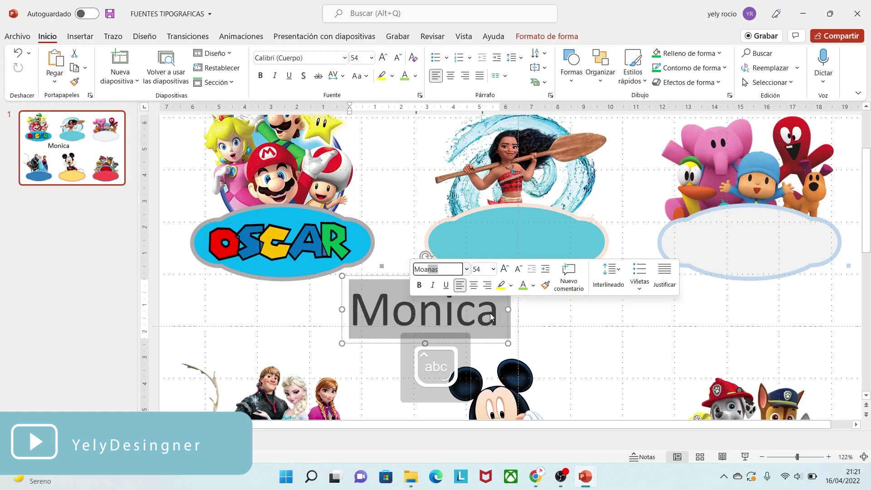
{"action": "key", "text": "Return"}
{"action": "left_click", "coordinate": [540, 276]}
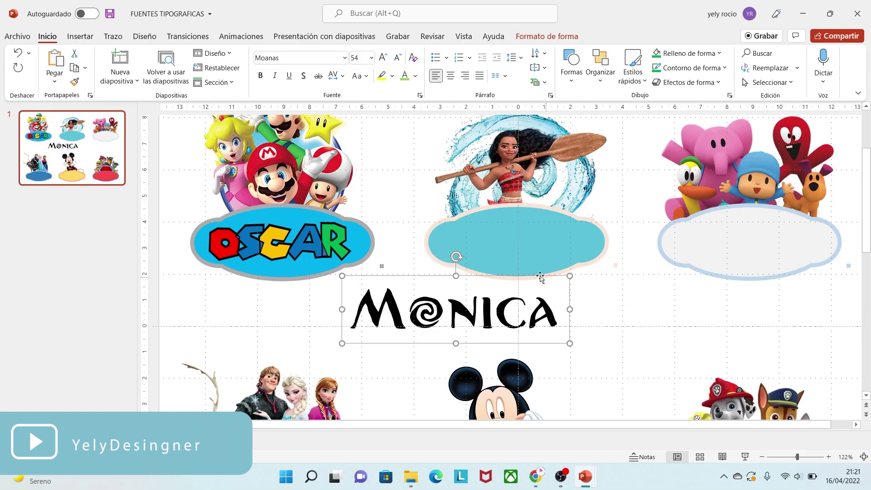
Draw a rectangle that completely covers the name in the Moanas font
{"action": "left_click", "coordinate": [84, 40]}
{"action": "left_click", "coordinate": [289, 84]}
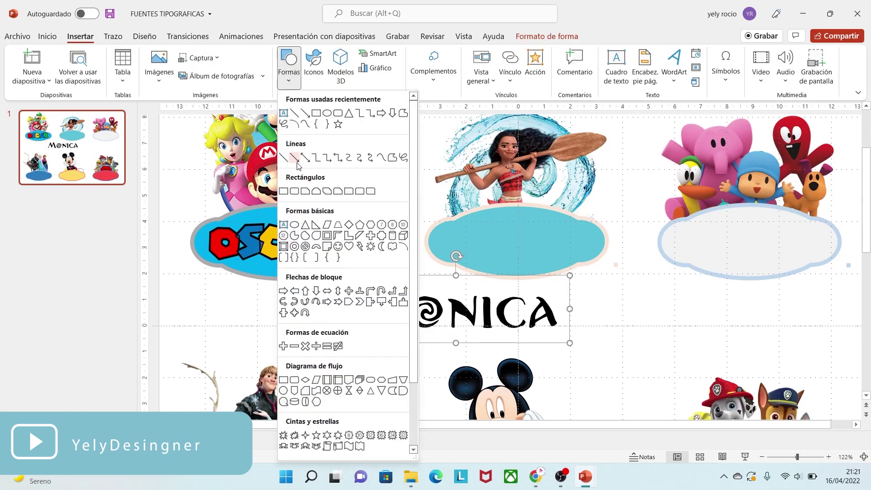
{"action": "left_click", "coordinate": [283, 191]}
{"action": "left_click_drag", "start_coordinate": [598, 355], "coordinate": [333, 258]}
Fragment the rectangle together with the name text and delete the leftover background around the letters
{"action": "left_click_drag", "start_coordinate": [636, 369], "coordinate": [280, 233]}
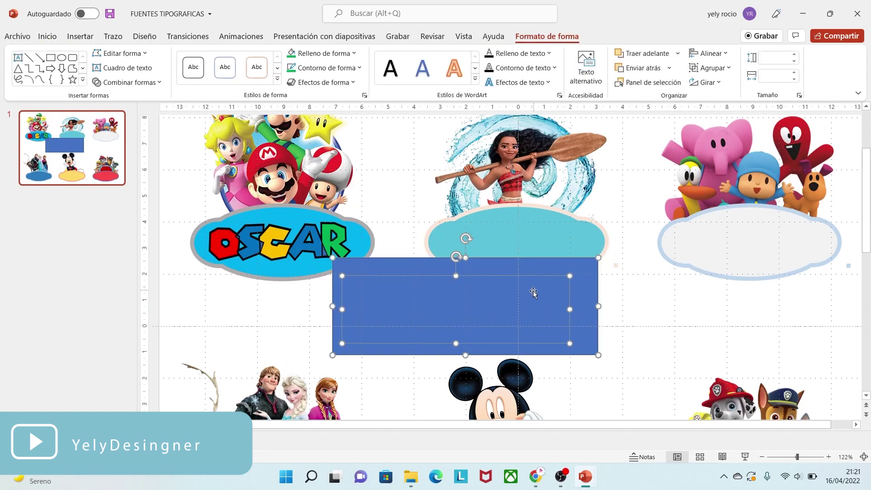
{"action": "left_click", "coordinate": [136, 82]}
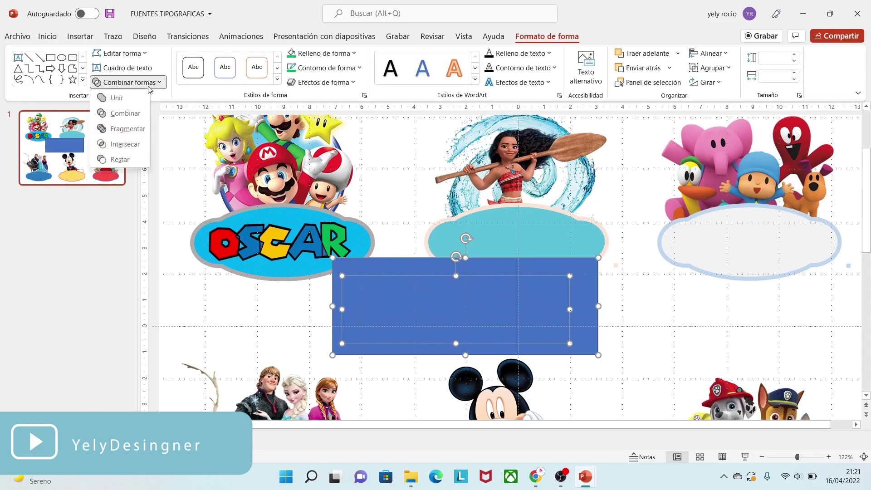
{"action": "left_click", "coordinate": [133, 129]}
{"action": "left_click", "coordinate": [635, 353]}
{"action": "left_click", "coordinate": [582, 311]}
{"action": "key", "text": "Delete"}
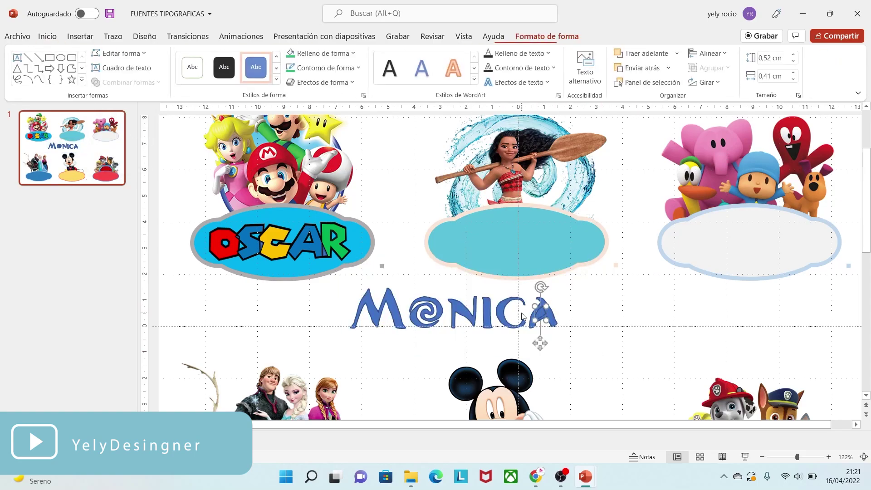
Group all the separated letter shapes of the name below the Moana label
{"action": "left_click_drag", "start_coordinate": [589, 351], "coordinate": [343, 263]}
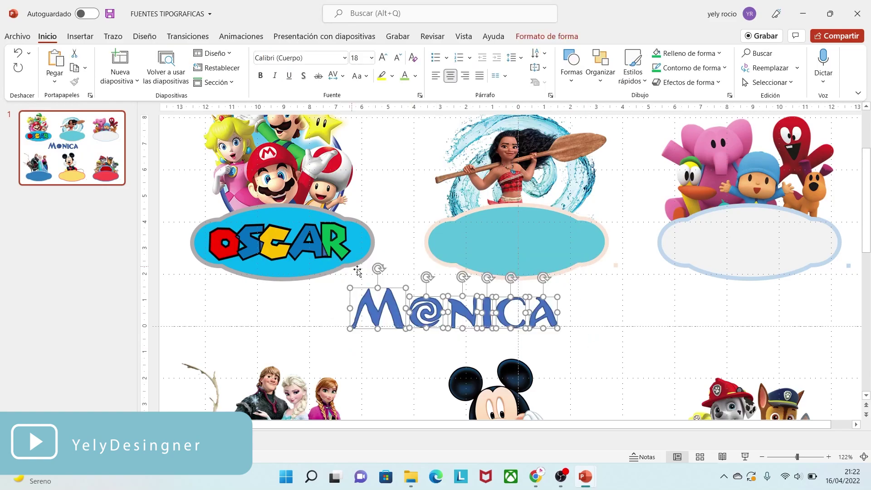
{"action": "right_click", "coordinate": [506, 307]}
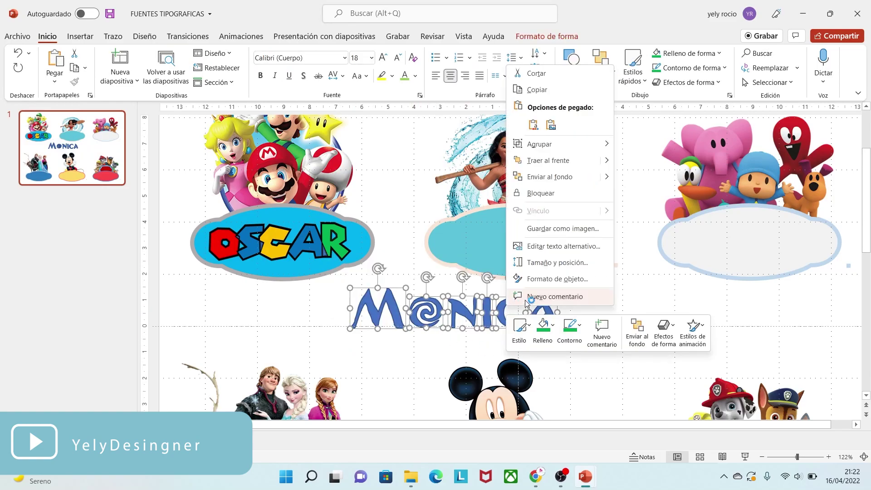
{"action": "mouse_move", "coordinate": [590, 145]}
{"action": "left_click", "coordinate": [630, 146]}
Move the grouped blue name to the right and paste a copy of it alongside
{"action": "left_click_drag", "start_coordinate": [529, 289], "coordinate": [740, 291]}
{"action": "key", "text": "ctrl+c"}
{"action": "key", "text": "ctrl+v"}
{"action": "left_click", "coordinate": [548, 316]}
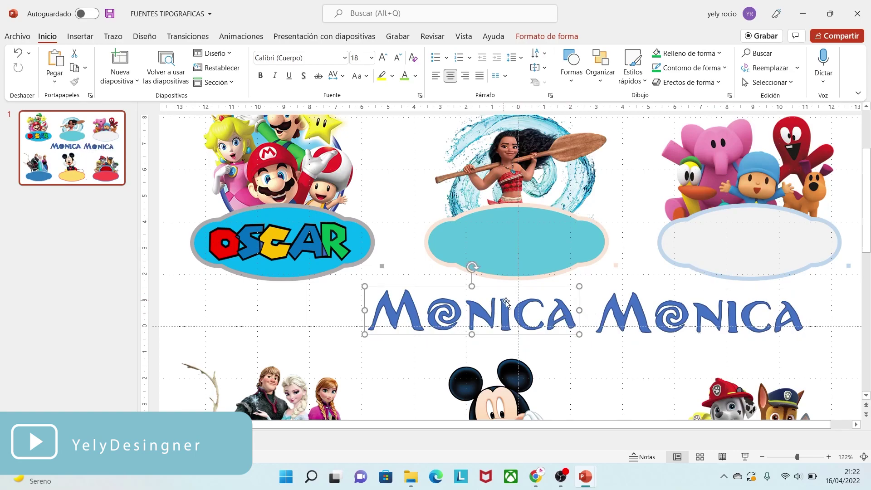
Give the left name group under the Moana label a light linear gradient fill at 270° and remove its outline
{"action": "left_click", "coordinate": [551, 37]}
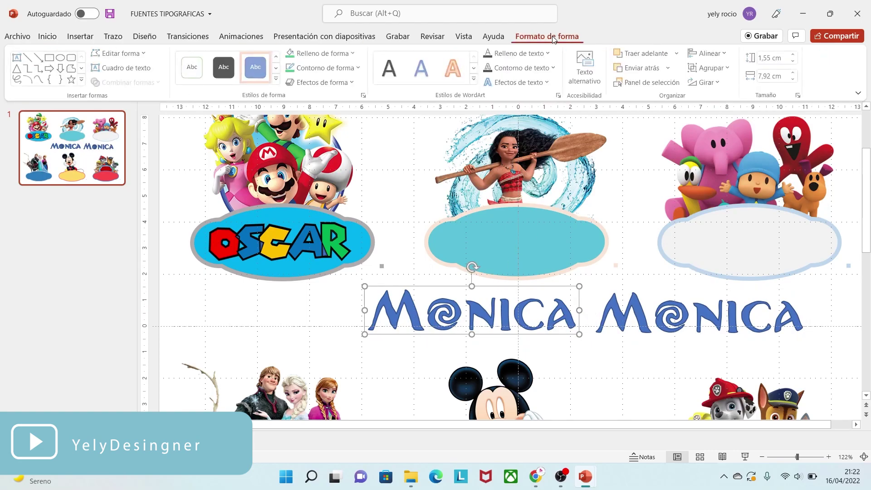
{"action": "left_click", "coordinate": [323, 53]}
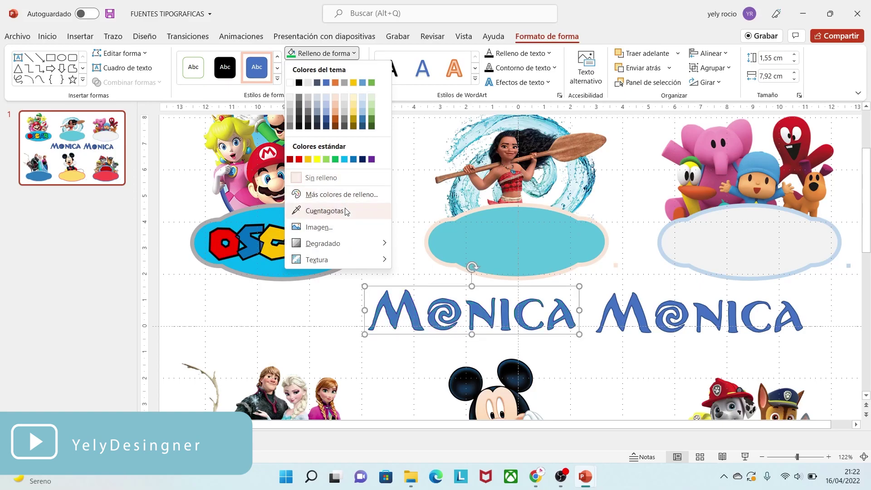
{"action": "mouse_move", "coordinate": [365, 245]}
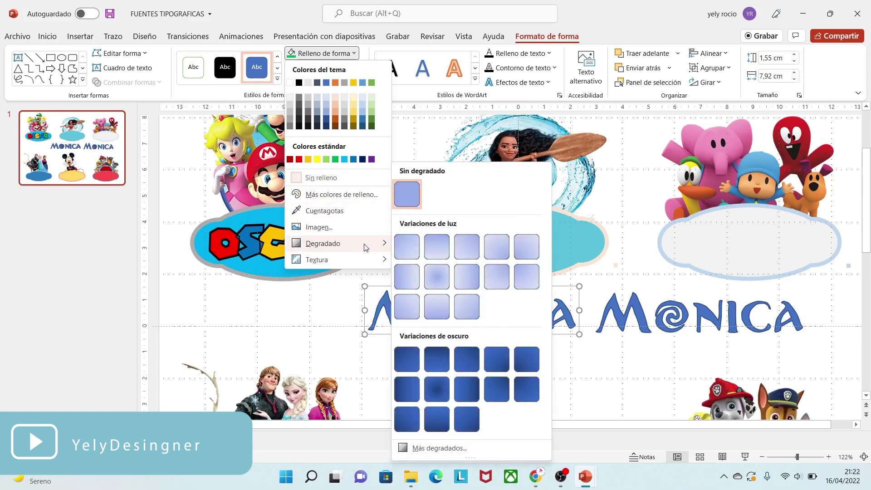
{"action": "left_click", "coordinate": [438, 306]}
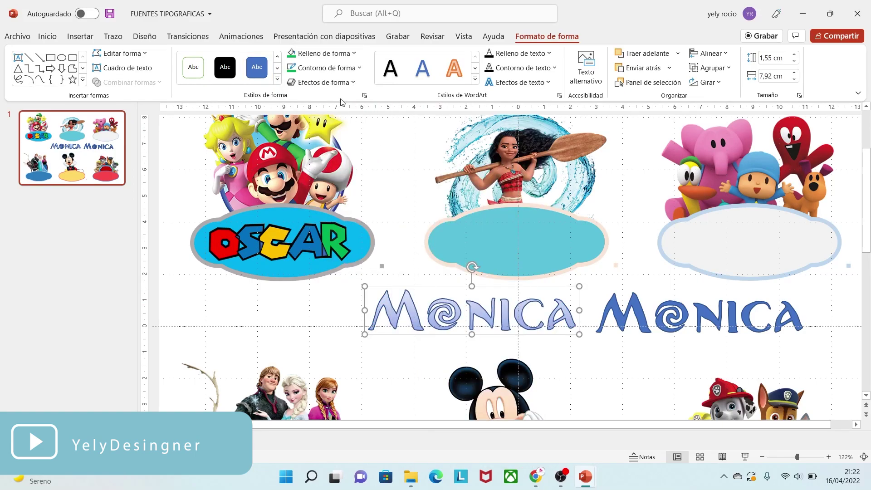
{"action": "left_click", "coordinate": [327, 68]}
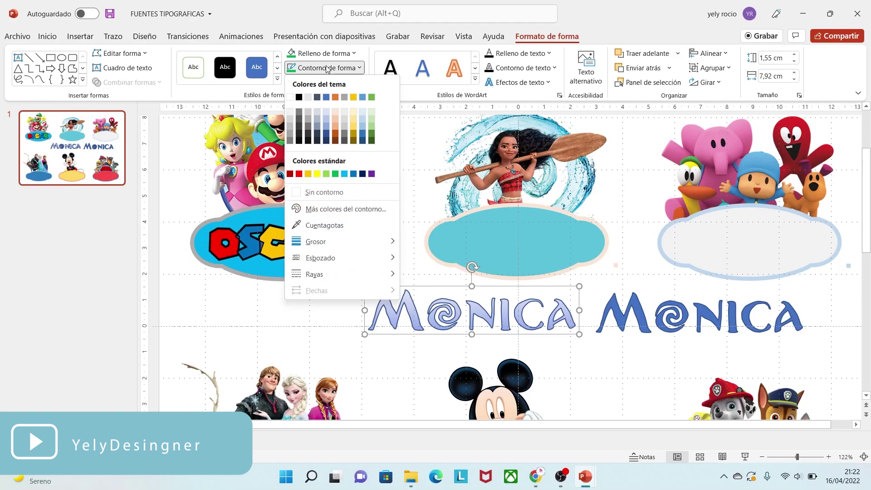
{"action": "left_click", "coordinate": [351, 197]}
Open the name's gradient fill settings and set the first gradient stop to a turquoise sampled from the Moana picture's water
{"action": "right_click", "coordinate": [475, 334]}
{"action": "left_click", "coordinate": [522, 287]}
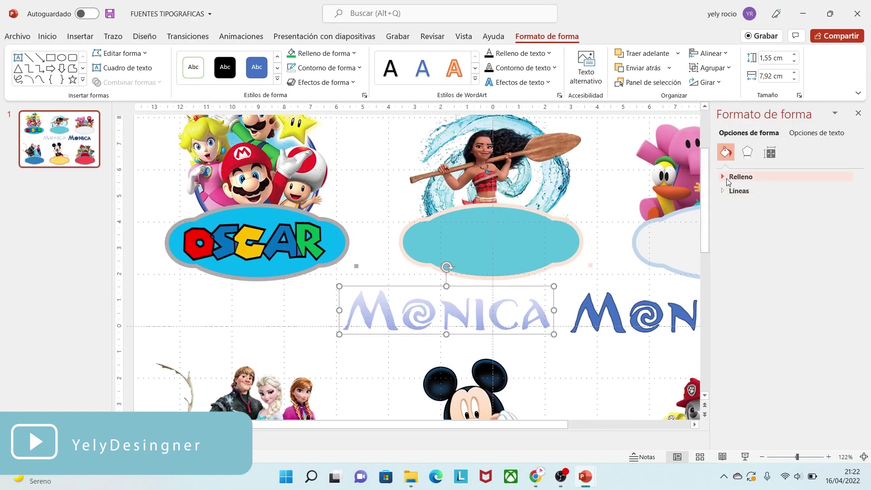
{"action": "left_click", "coordinate": [728, 177]}
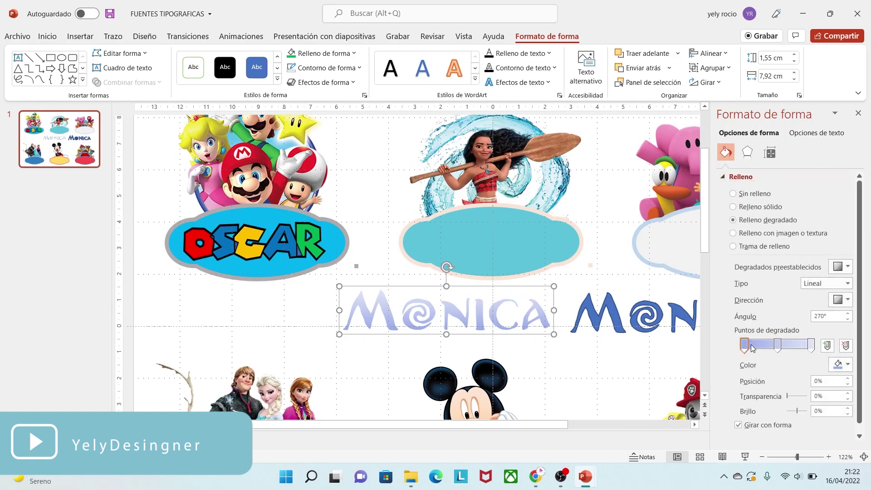
{"action": "left_click", "coordinate": [847, 365]}
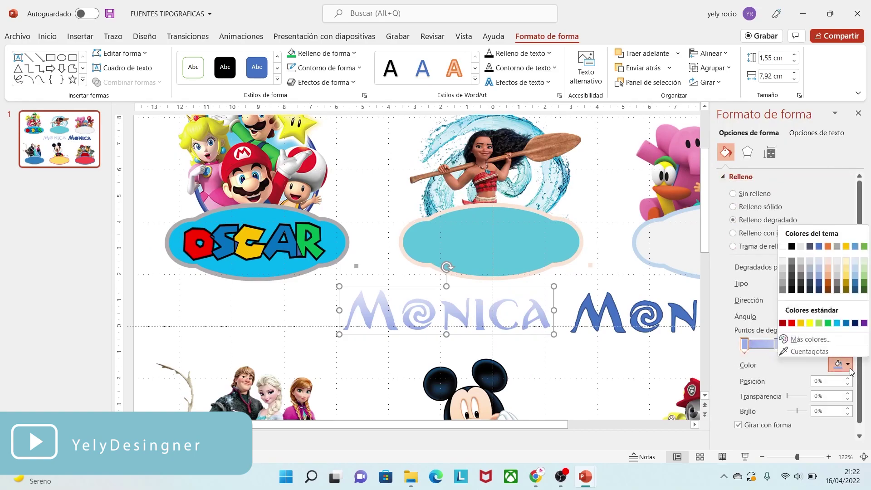
{"action": "left_click", "coordinate": [804, 352]}
{"action": "left_click", "coordinate": [471, 145]}
Set the middle gradient stop at 50% to another turquoise sampled from the water in the Moana picture
{"action": "left_click", "coordinate": [778, 346]}
{"action": "left_click", "coordinate": [842, 364]}
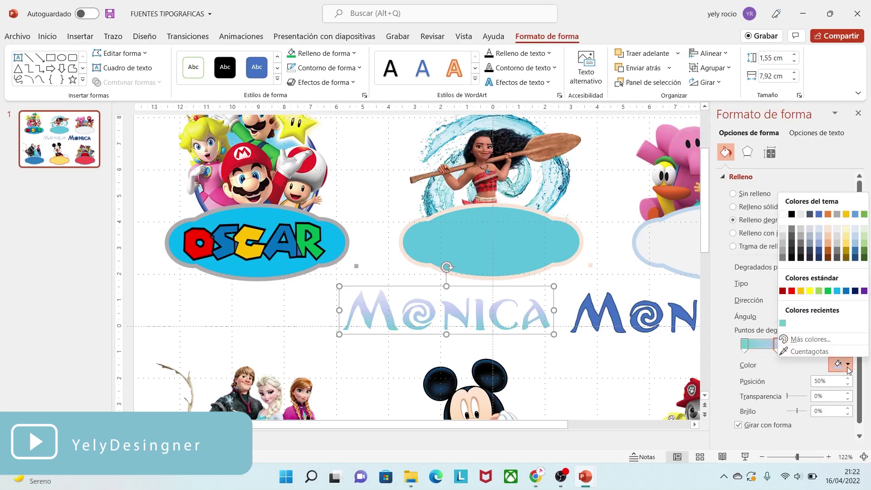
{"action": "left_click", "coordinate": [809, 352]}
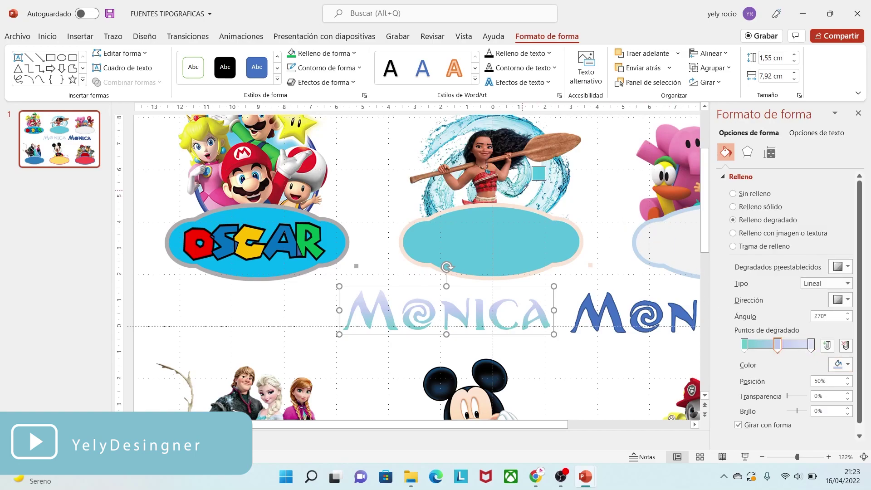
{"action": "left_click", "coordinate": [530, 181]}
Set the last gradient stop at 100% to a stronger blue sampled with the eyedropper and close the format settings
{"action": "left_click", "coordinate": [811, 348]}
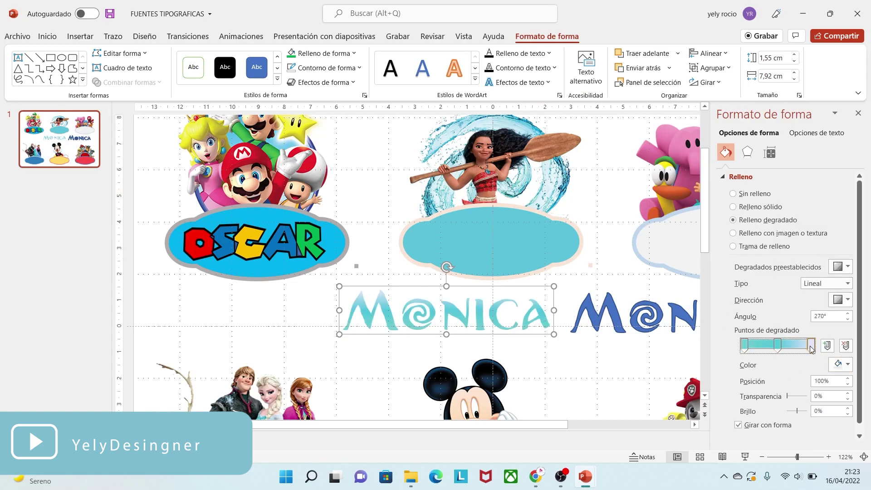
{"action": "left_click", "coordinate": [848, 364]}
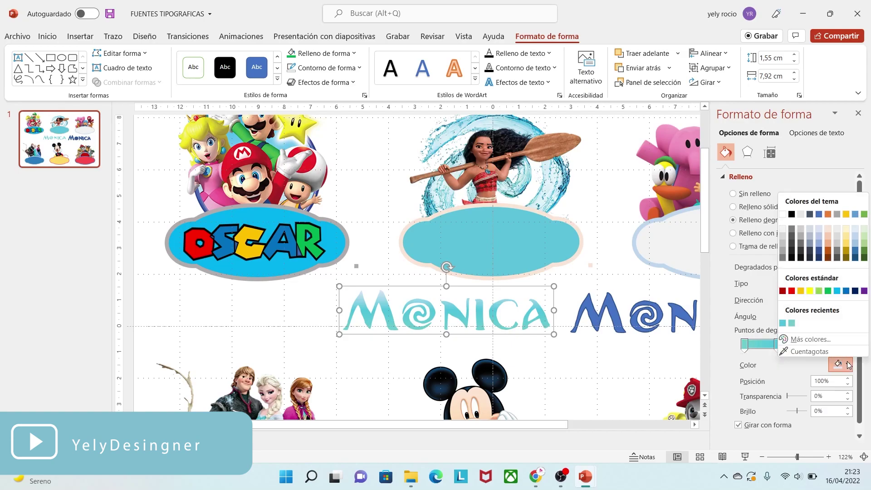
{"action": "left_click", "coordinate": [809, 351]}
{"action": "left_click", "coordinate": [583, 278]}
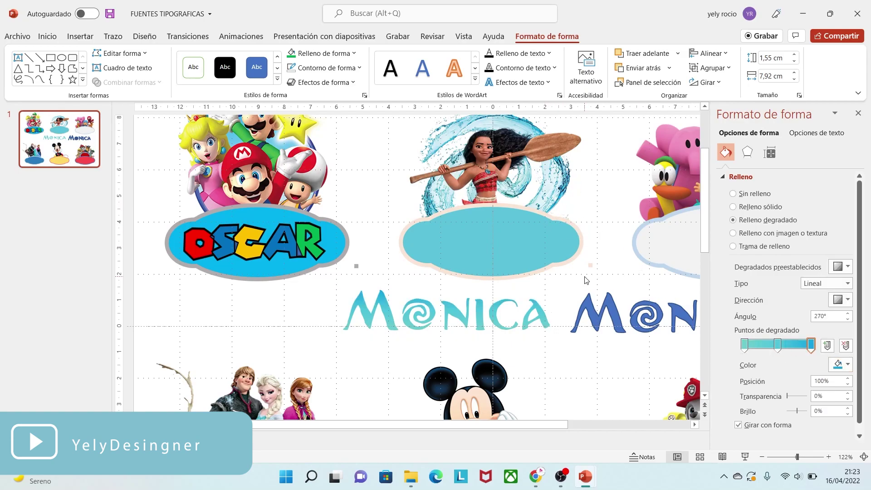
{"action": "left_click", "coordinate": [857, 114]}
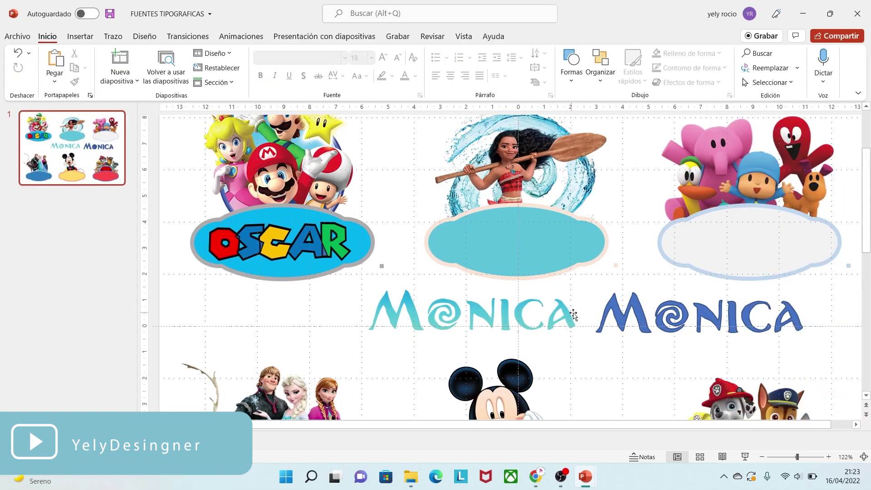
Give the other blue copy of the name a white fill and a white outline
{"action": "left_click", "coordinate": [631, 312]}
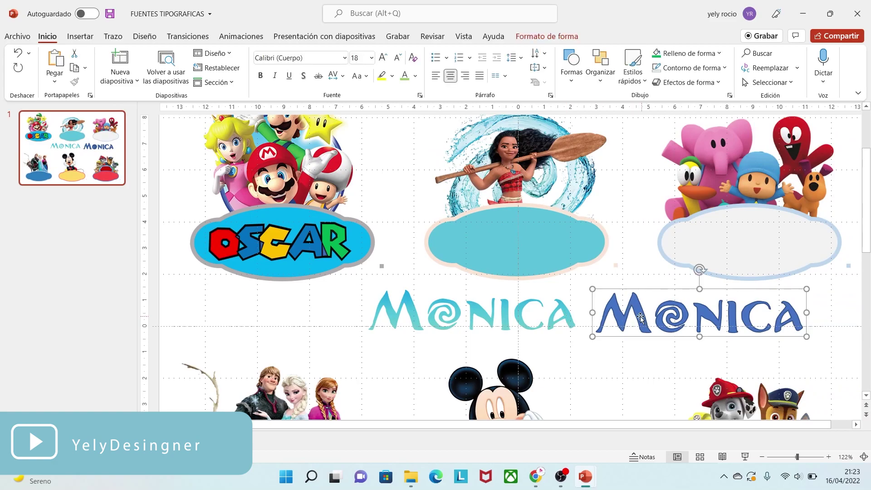
{"action": "left_click", "coordinate": [531, 37]}
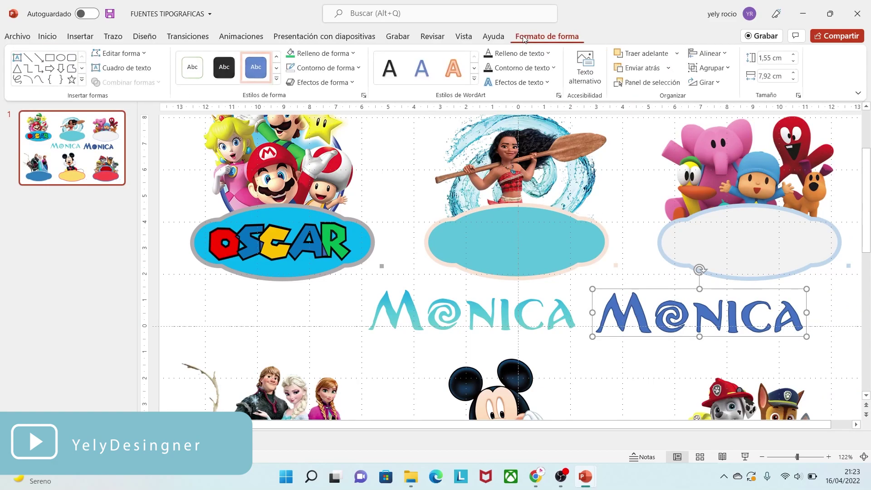
{"action": "left_click", "coordinate": [323, 53]}
{"action": "left_click", "coordinate": [323, 67]}
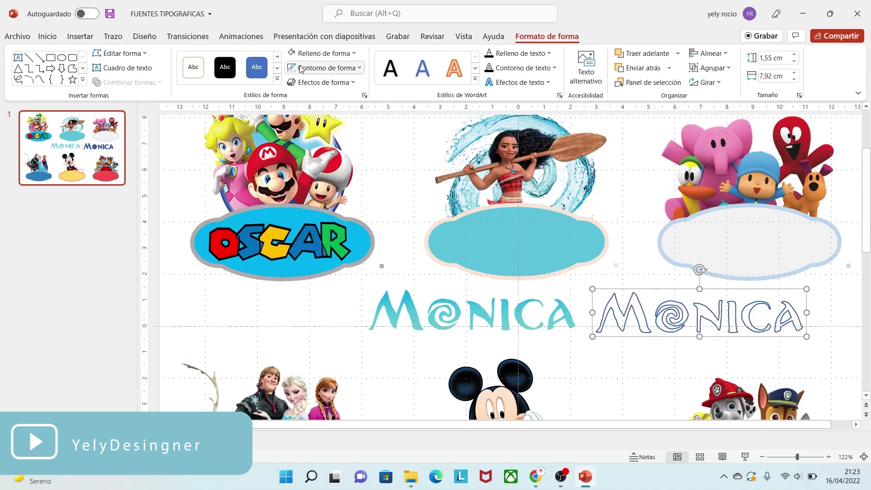
{"action": "left_click", "coordinate": [323, 68]}
{"action": "left_click", "coordinate": [291, 93]}
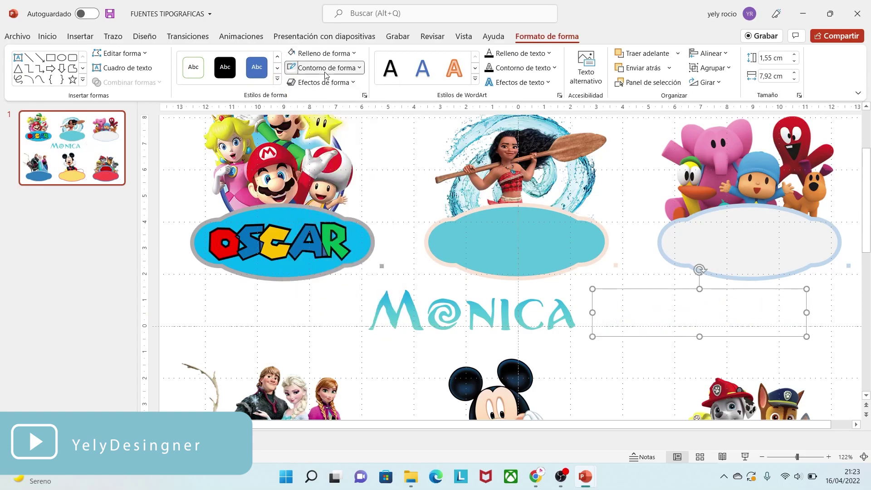
Thicken the white copy's outline to 6 pt and move the copy onto the Moana label
{"action": "left_click", "coordinate": [323, 68]}
{"action": "mouse_move", "coordinate": [388, 276]}
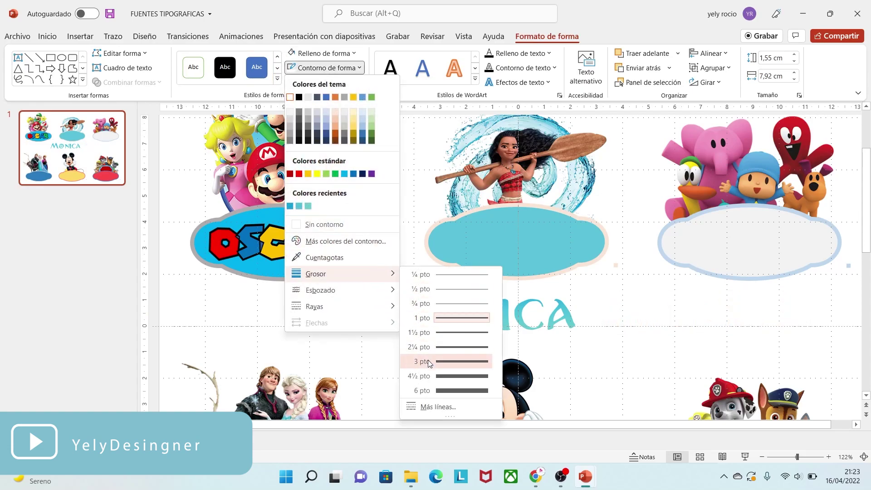
{"action": "left_click", "coordinate": [439, 391]}
{"action": "left_click_drag", "start_coordinate": [635, 291], "coordinate": [452, 217]}
Bring the gradient name to the front and place it over the white copy on the Moana label
{"action": "left_click", "coordinate": [502, 308]}
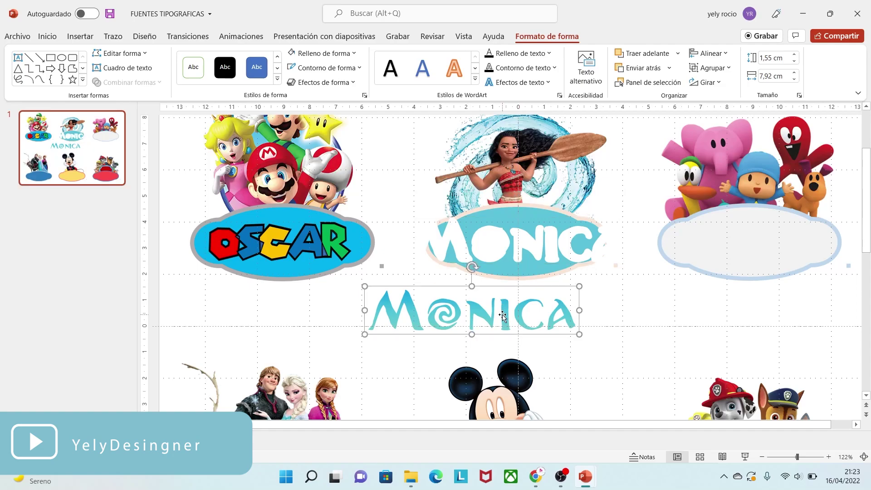
{"action": "right_click", "coordinate": [502, 316]}
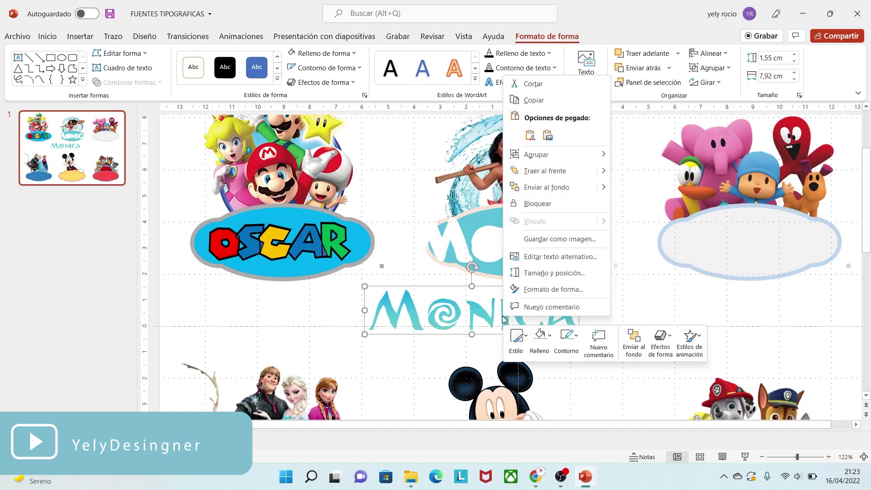
{"action": "left_click", "coordinate": [586, 174]}
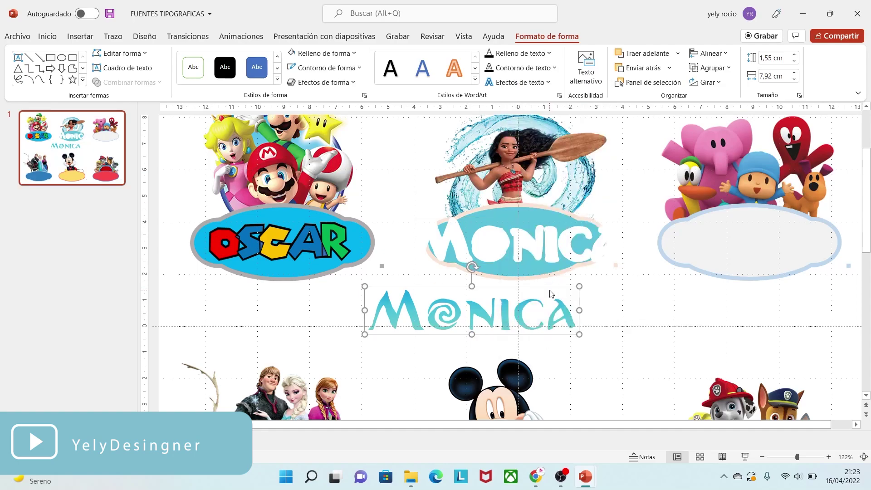
{"action": "left_click_drag", "start_coordinate": [549, 290], "coordinate": [595, 218]}
Select the gradient name together with its white backing and move both below the Moana label
{"action": "left_click_drag", "start_coordinate": [647, 276], "coordinate": [391, 215]}
{"action": "left_click_drag", "start_coordinate": [524, 222], "coordinate": [518, 285]}
{"action": "right_click", "coordinate": [541, 281]}
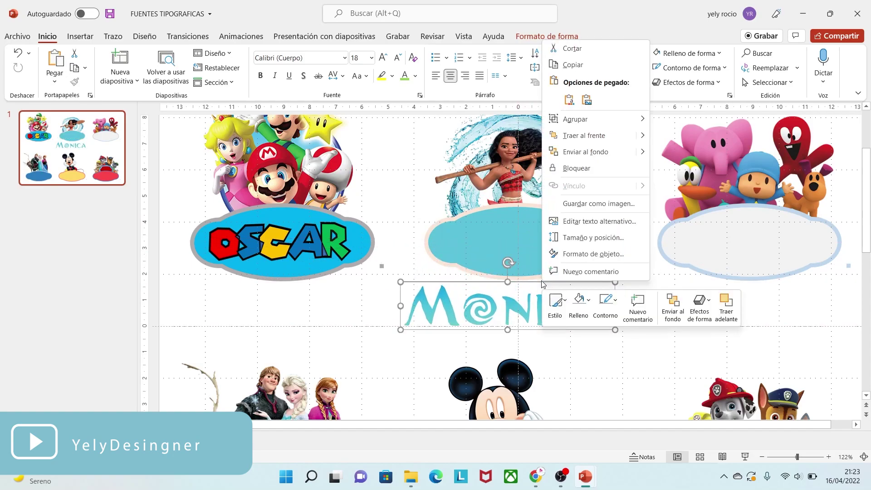
{"action": "key", "text": "Escape"}
Scale down the layered name so it fits inside the Moana label and centre it there
{"action": "left_click_drag", "start_coordinate": [566, 282], "coordinate": [591, 222]}
{"action": "left_click_drag", "start_coordinate": [640, 269], "coordinate": [544, 249]}
{"action": "left_click_drag", "start_coordinate": [593, 264], "coordinate": [552, 248]}
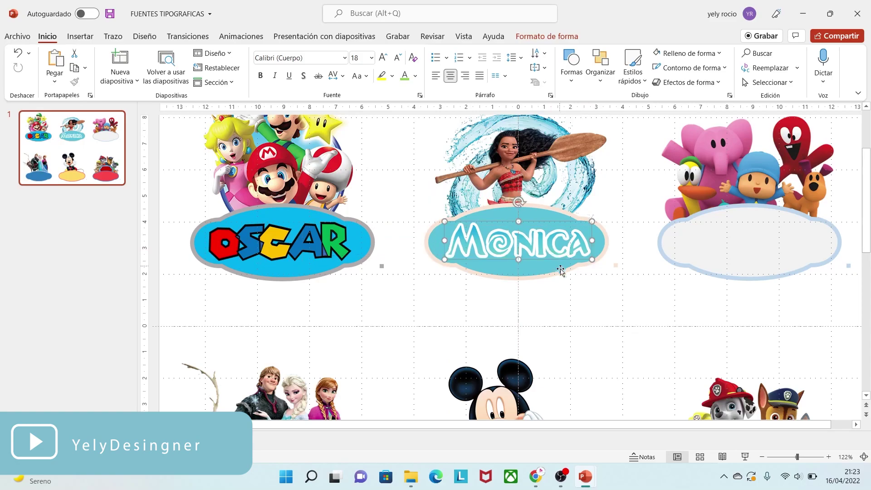
{"action": "key", "text": "Escape"}
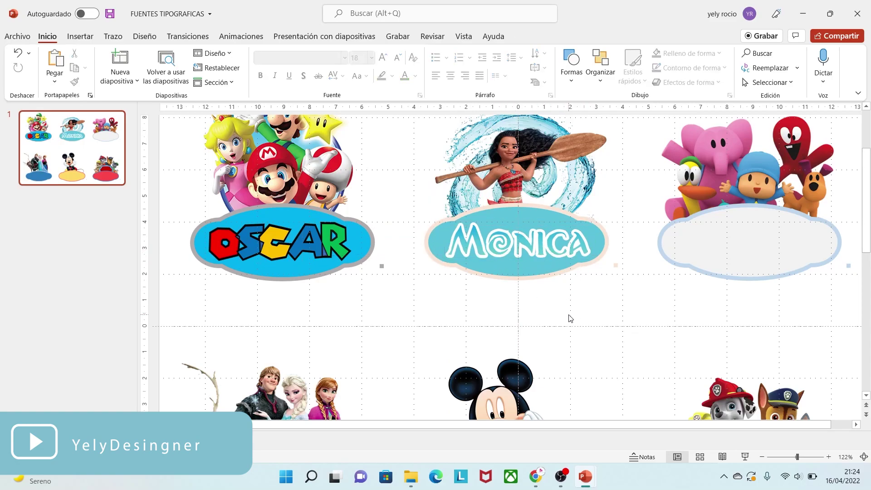
Insert a text box below the Pocoyo label and enter the child's name in capital letters
{"action": "left_click", "coordinate": [80, 36]}
{"action": "left_click", "coordinate": [289, 81]}
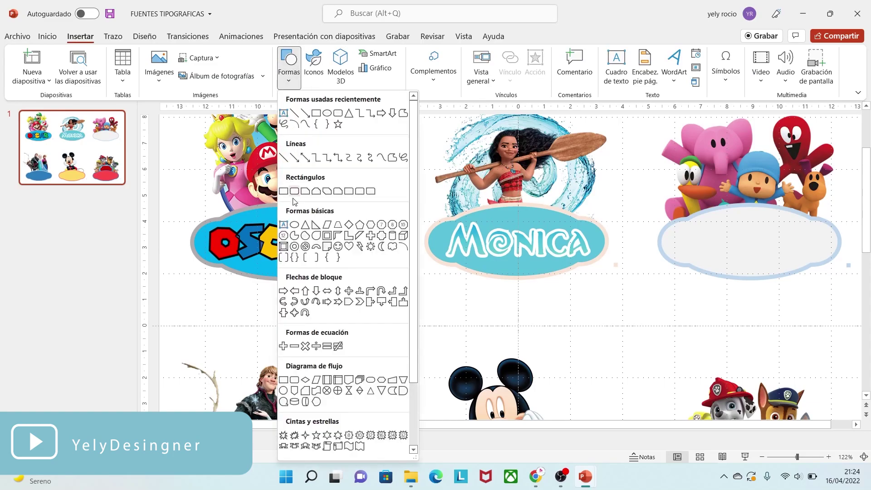
{"action": "left_click", "coordinate": [283, 225]}
{"action": "left_click", "coordinate": [650, 326]}
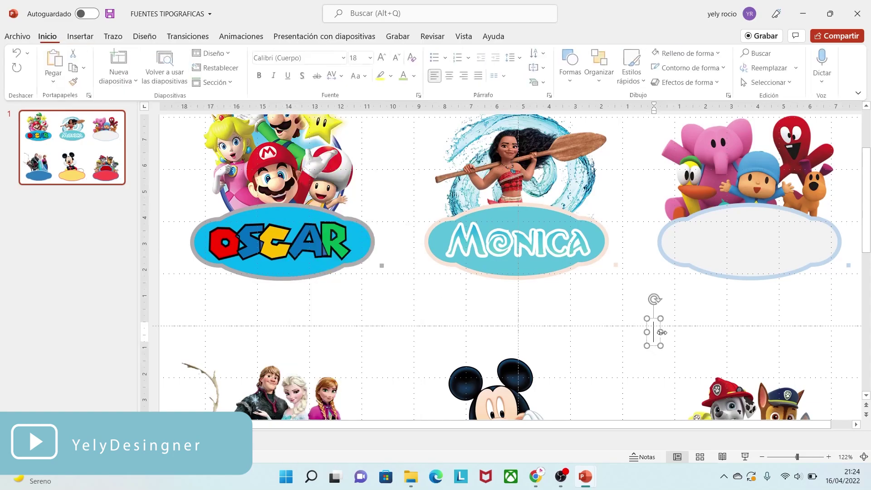
{"action": "key", "text": "Caps_Lock"}
{"action": "type", "text": "LALO"}
Format the new name with the POCOYO TV font at size 60
{"action": "double_click", "coordinate": [661, 332]}
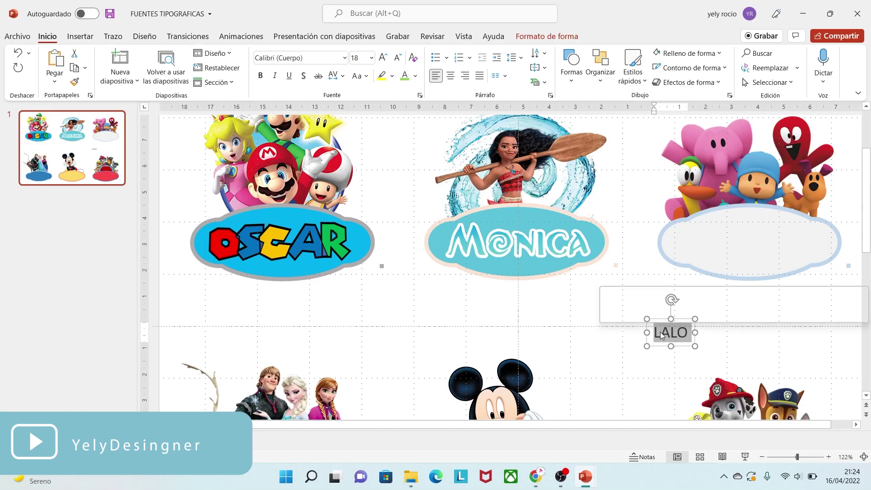
{"action": "left_click", "coordinate": [683, 296]}
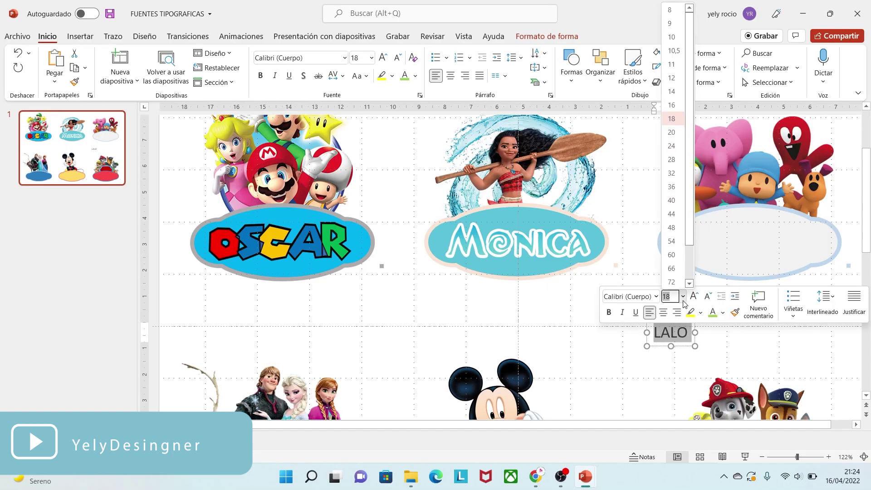
{"action": "left_click", "coordinate": [671, 254]}
{"action": "left_click", "coordinate": [759, 342]}
{"action": "double_click", "coordinate": [736, 349]}
{"action": "left_click", "coordinate": [640, 319]}
{"action": "type", "text": "POCOYO TV"}
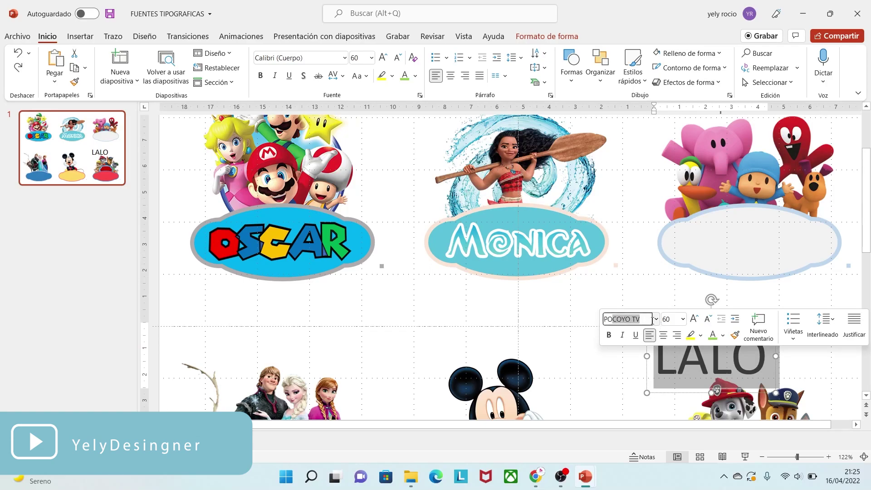
{"action": "left_click", "coordinate": [690, 366]}
Reduce the Pocoyo-style name to font size 44 and place it on the Pocoyo label
{"action": "left_click_drag", "start_coordinate": [775, 322], "coordinate": [685, 293]}
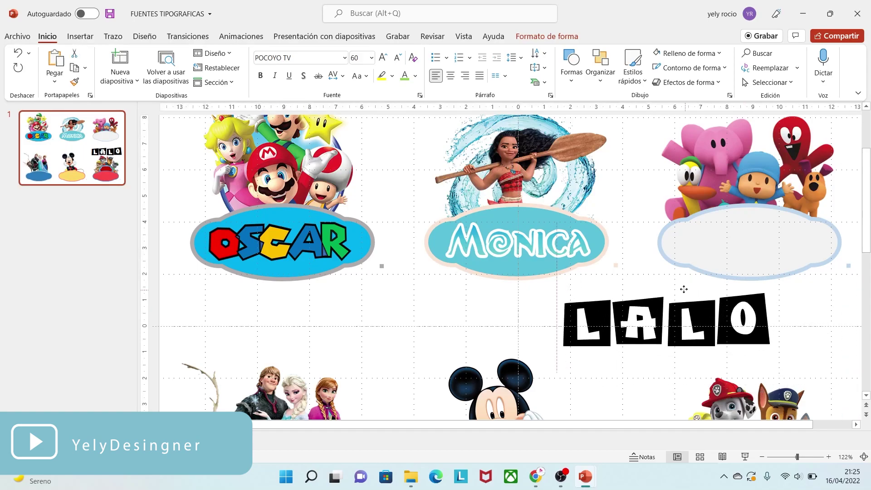
{"action": "double_click", "coordinate": [611, 320]}
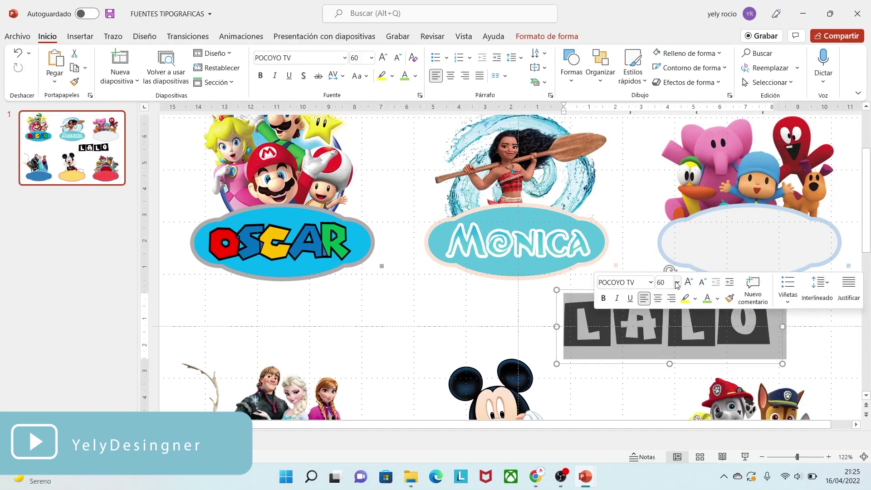
{"action": "left_click", "coordinate": [678, 283]}
{"action": "left_click", "coordinate": [666, 212]}
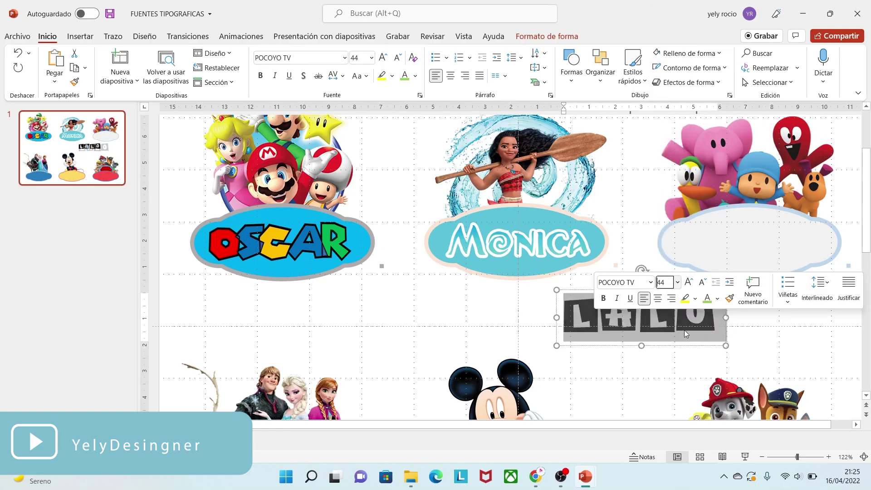
{"action": "left_click", "coordinate": [669, 300]}
{"action": "left_click_drag", "start_coordinate": [753, 229], "coordinate": [774, 217]}
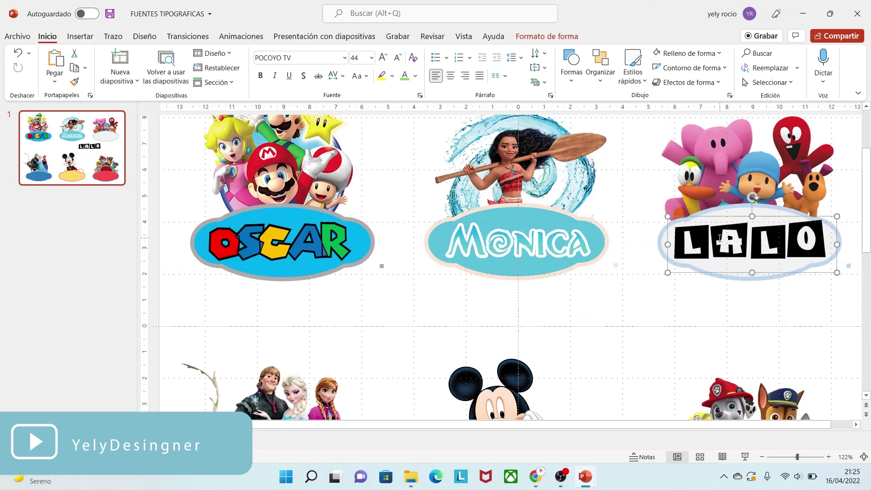
Colour the first letter of the name on the Pocoyo label red and its second letter golden orange
{"action": "double_click", "coordinate": [689, 240]}
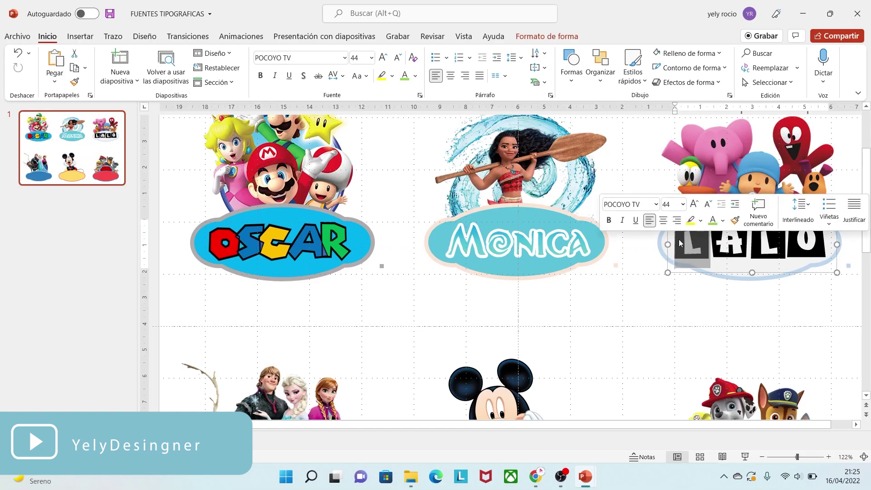
{"action": "left_click", "coordinate": [722, 221]}
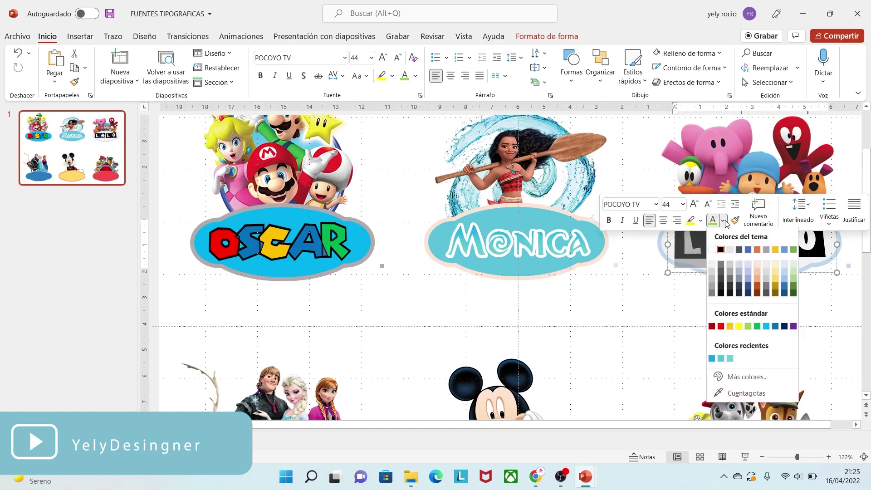
{"action": "left_click", "coordinate": [725, 328]}
{"action": "left_click_drag", "start_coordinate": [748, 239], "coordinate": [712, 240]}
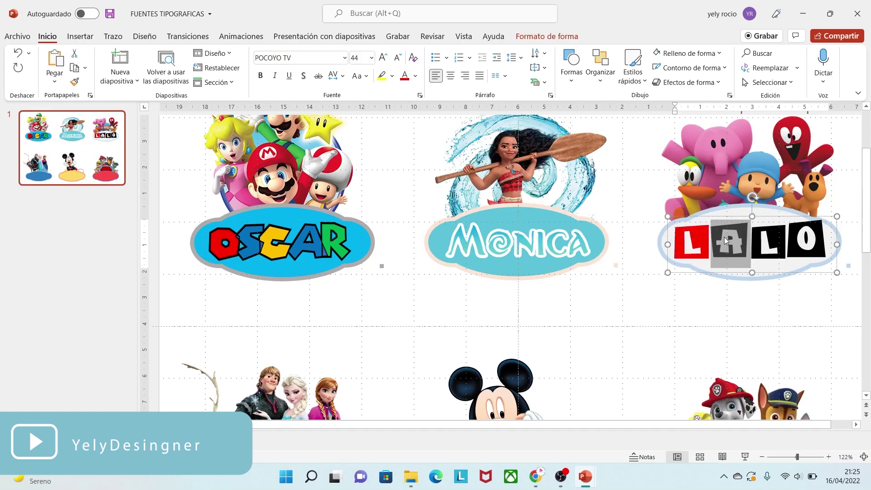
{"action": "left_click", "coordinate": [724, 221]}
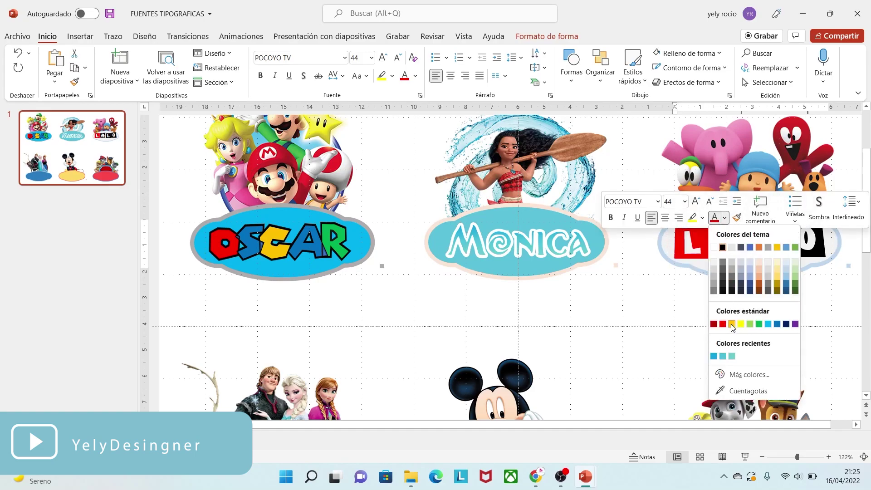
{"action": "left_click", "coordinate": [739, 324]}
Colour the third letter of the Pocoyo label's name purple and its fourth letter light green
{"action": "left_click", "coordinate": [753, 244]}
{"action": "left_click_drag", "start_coordinate": [781, 244], "coordinate": [752, 243]}
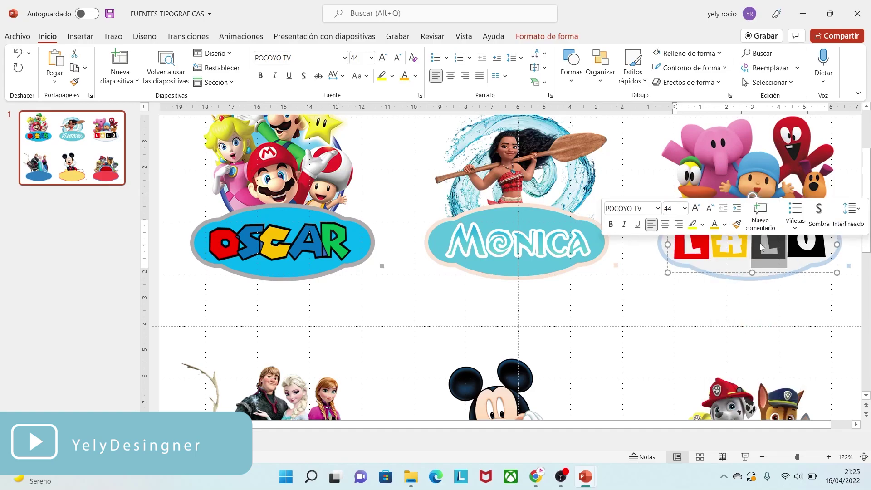
{"action": "left_click", "coordinate": [724, 224]}
{"action": "left_click", "coordinate": [795, 331]}
{"action": "left_click_drag", "start_coordinate": [830, 248], "coordinate": [804, 248]}
{"action": "left_click", "coordinate": [724, 225]}
{"action": "left_click", "coordinate": [747, 331]}
{"action": "left_click", "coordinate": [819, 316]}
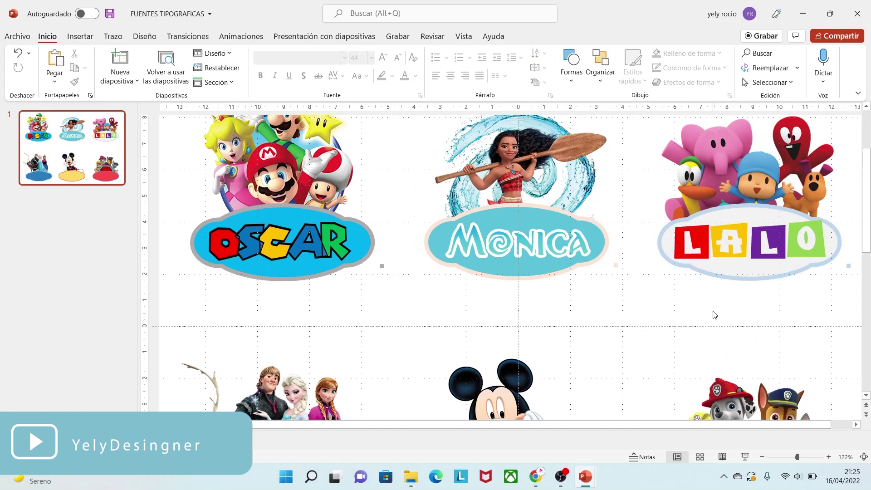
Insert a text box above the Frozen characters and enter the child's name with only the initial capitalised
{"action": "scroll", "coordinate": [560, 317], "scroll_direction": "down", "scroll_amount": 5}
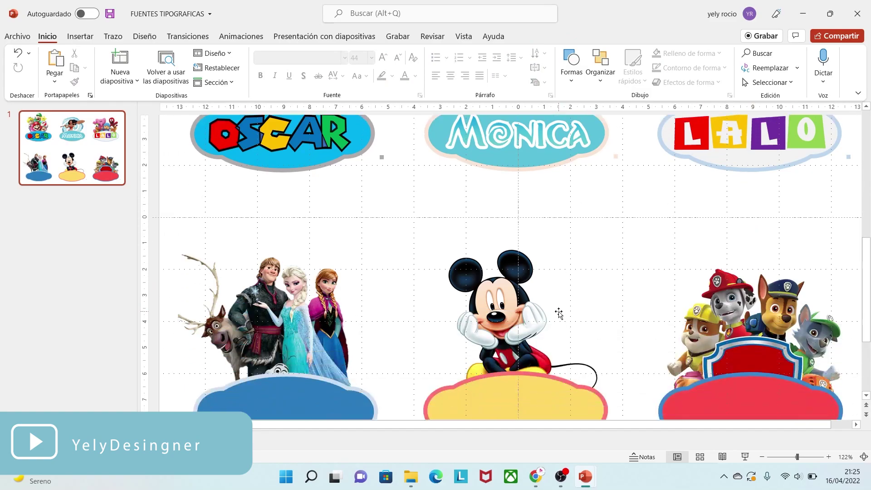
{"action": "left_click", "coordinate": [80, 36]}
{"action": "left_click", "coordinate": [289, 64]}
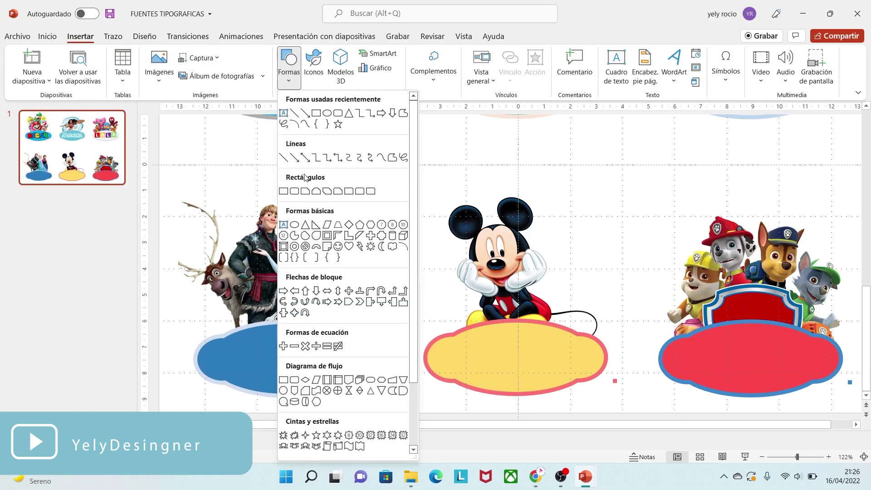
{"action": "left_click", "coordinate": [284, 225]}
{"action": "left_click", "coordinate": [339, 169]}
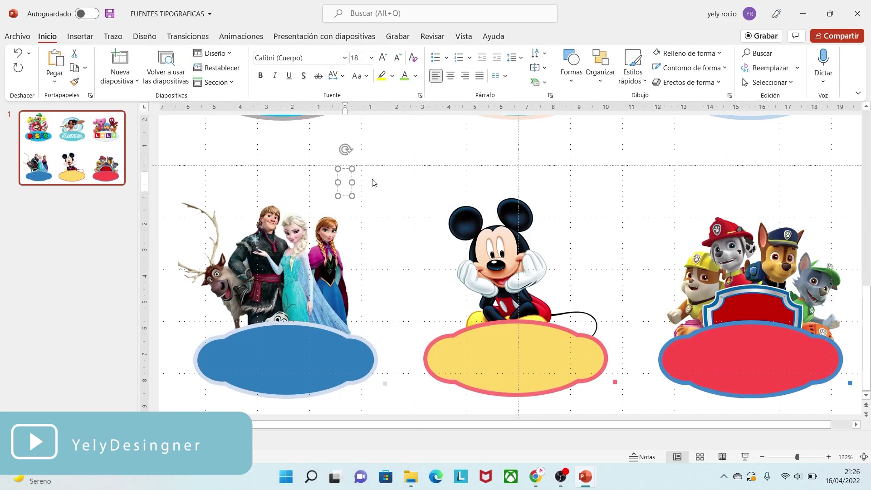
{"action": "type", "text": "Monica"}
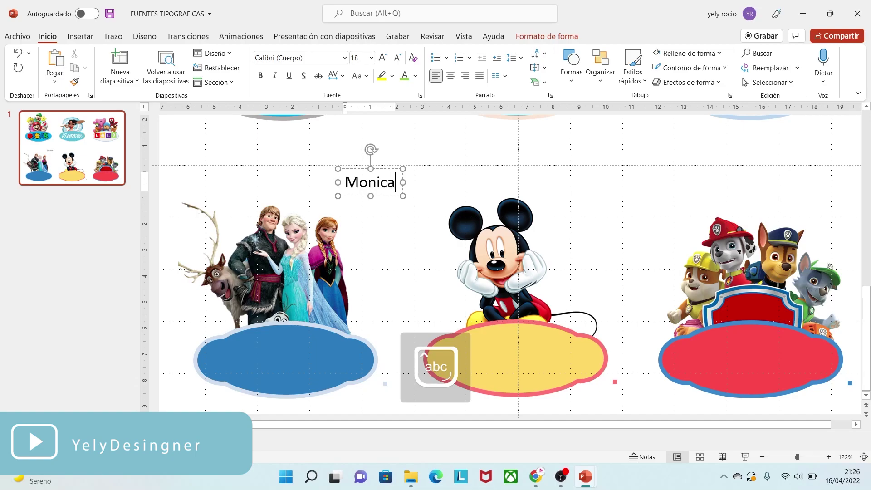
Set the new name's font size to 44 and move its text box into the free space above the Frozen characters
{"action": "left_click_drag", "start_coordinate": [384, 169], "coordinate": [385, 168]}
{"action": "double_click", "coordinate": [373, 184]}
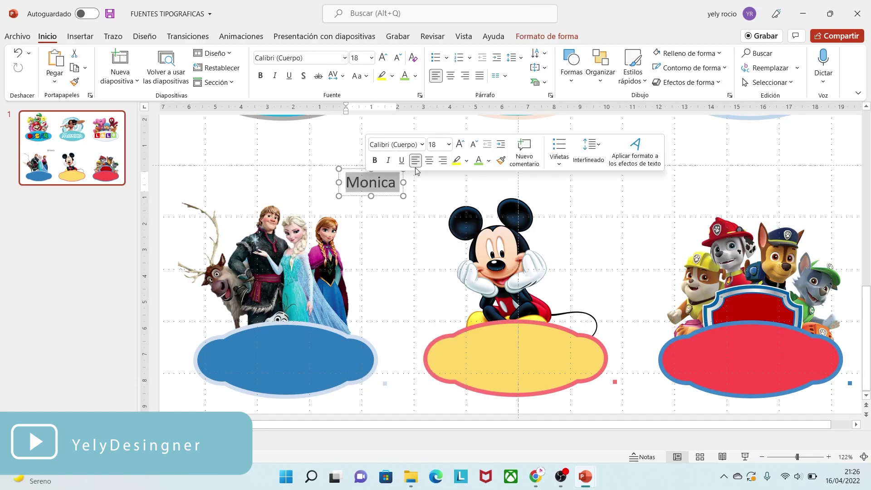
{"action": "left_click", "coordinate": [449, 144]}
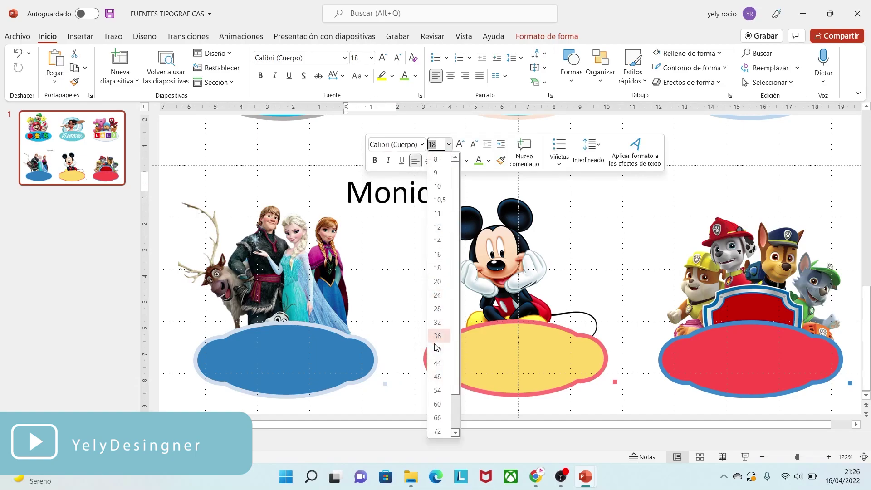
{"action": "left_click", "coordinate": [438, 362]}
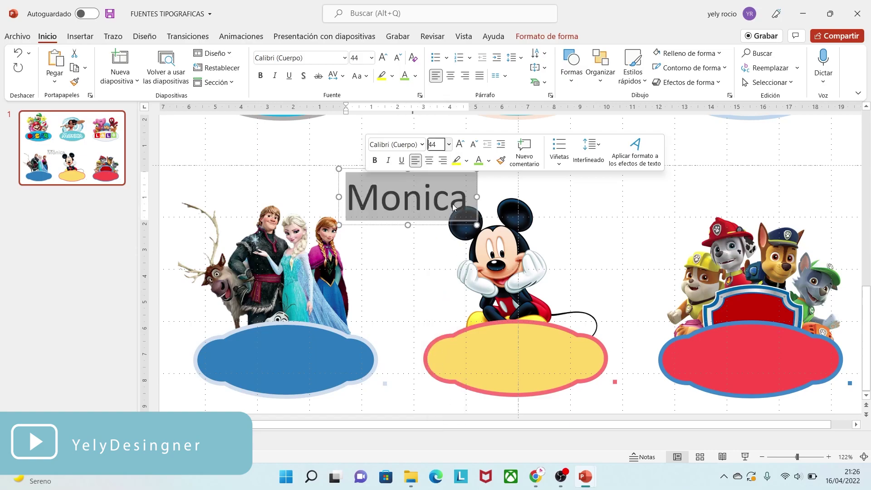
{"action": "left_click", "coordinate": [435, 172]}
{"action": "left_click", "coordinate": [388, 163]}
{"action": "left_click_drag", "start_coordinate": [388, 164], "coordinate": [361, 140]}
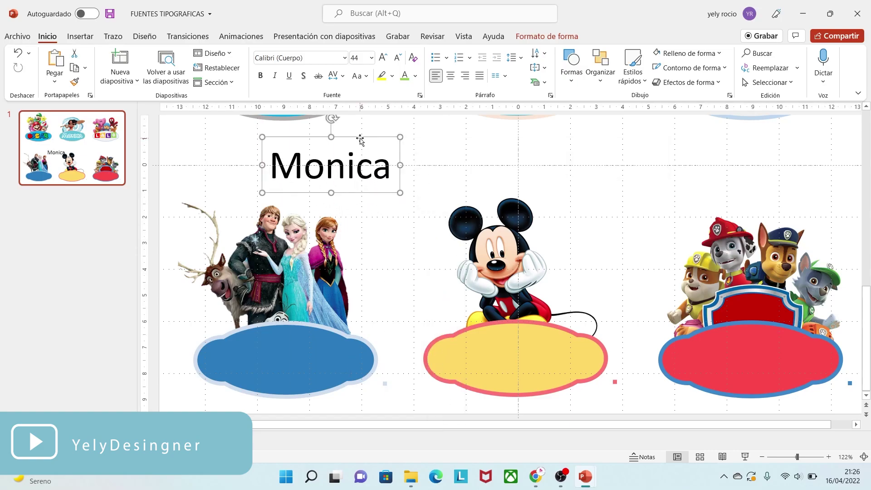